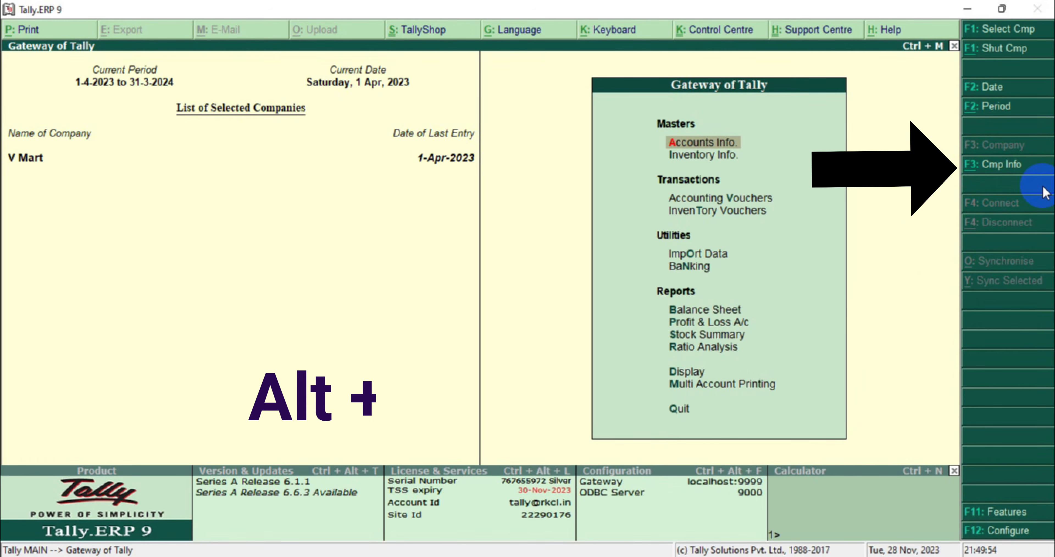
Open the V Mart company for alteration and set its state to Rajasthan
key("alt+F3")
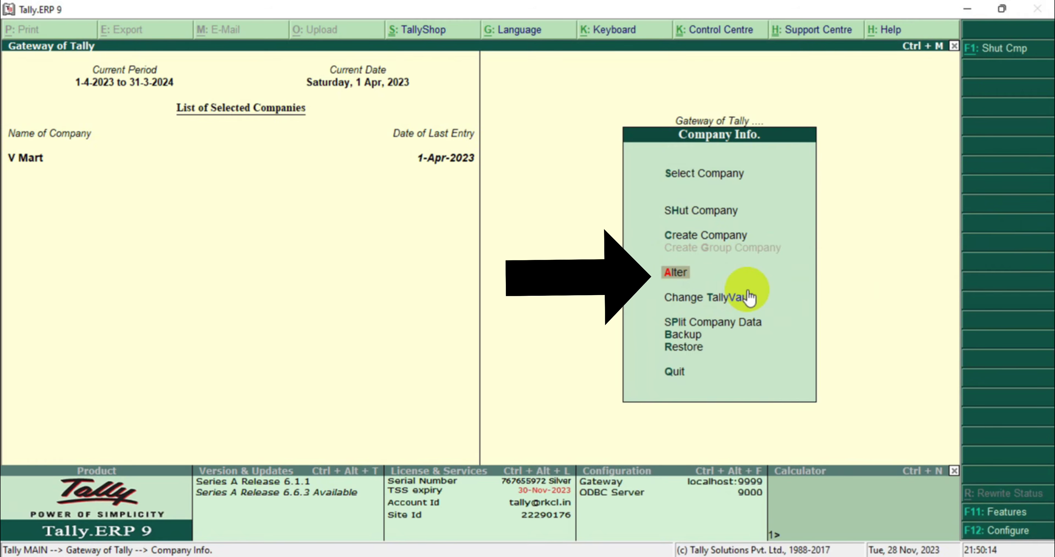
key("Return")
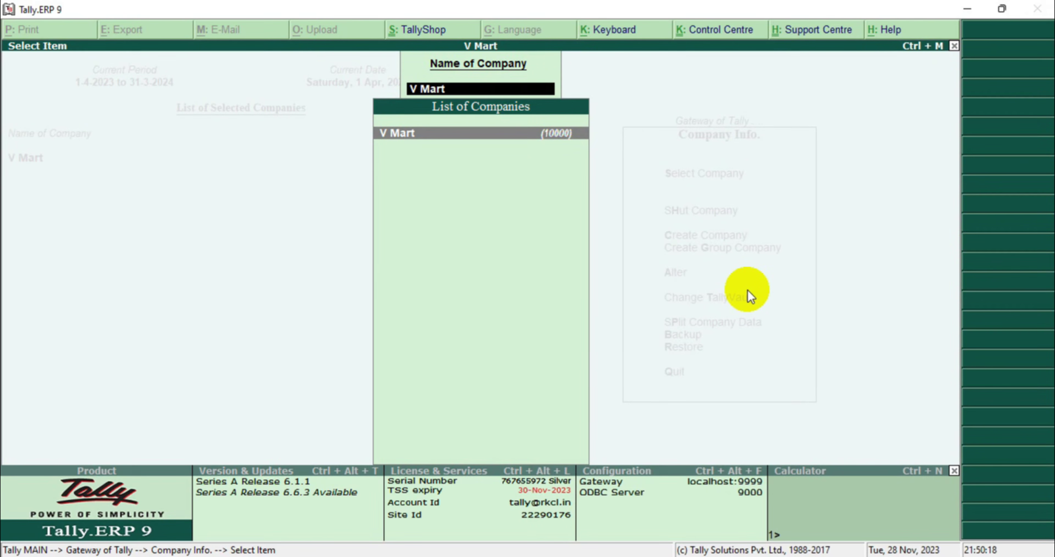
key("Return")
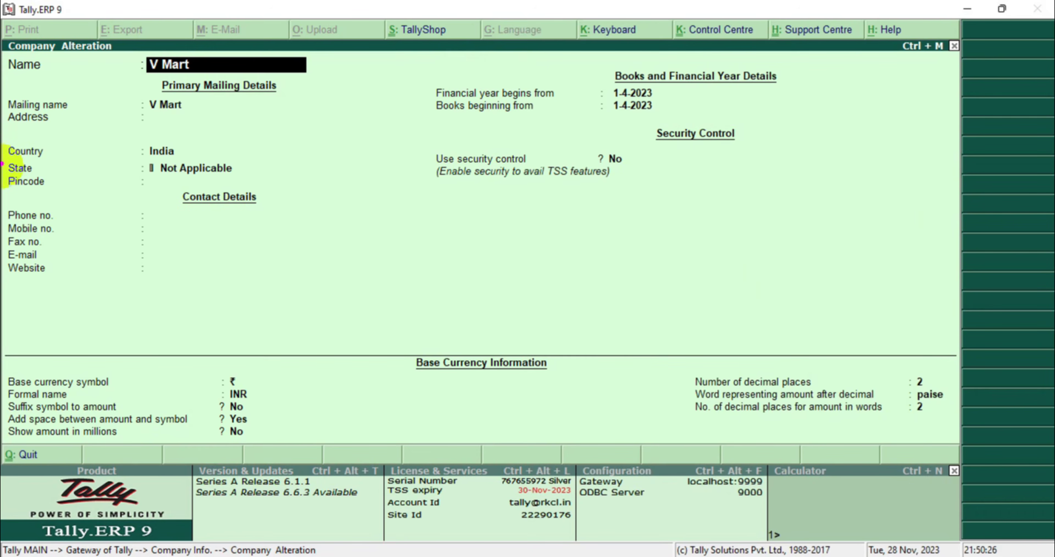
left_click(23, 170)
left_click_drag(23, 169, 258, 176)
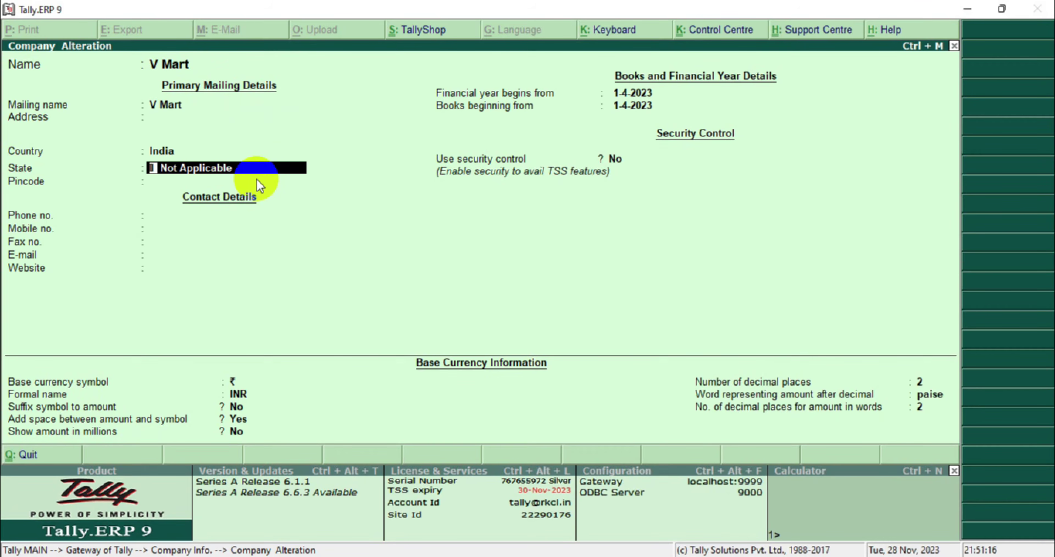
type("Raj")
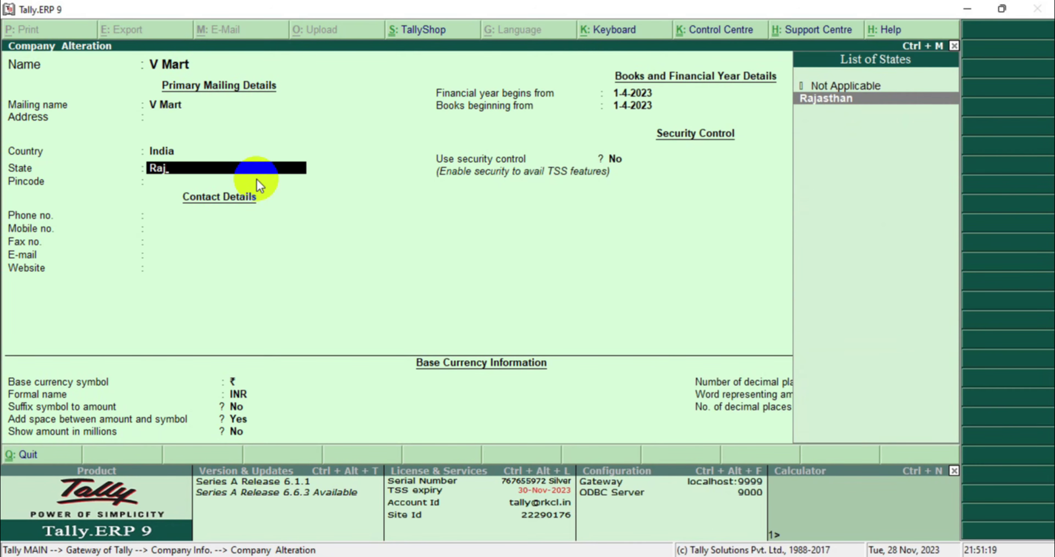
key("Return")
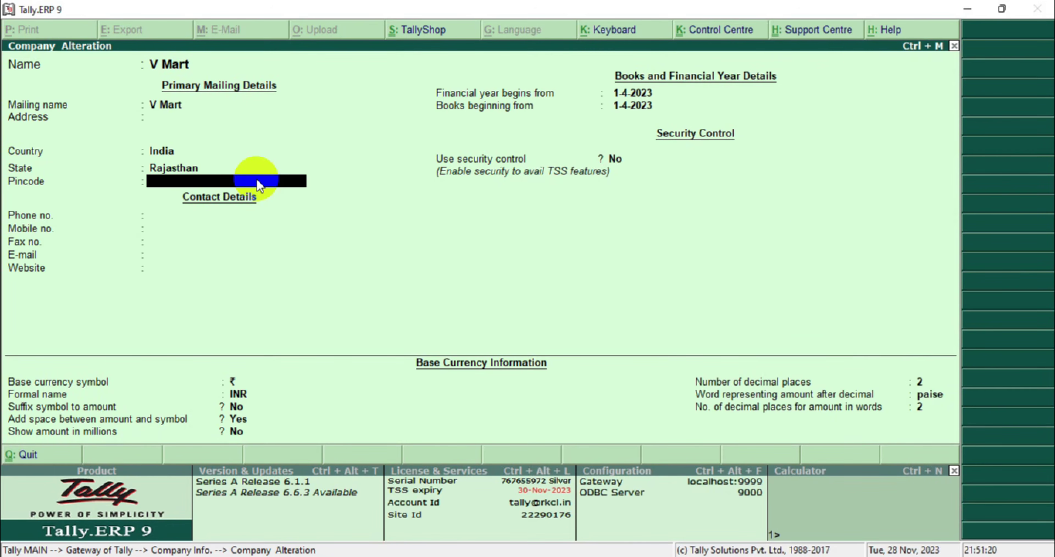
Keep the remaining V Mart company details as they are, save the alteration and return to the Gateway of Tally
key("Return")
key("Return")
key("Return")
key("Return")
key("Return")
key("Return")
key("Return")
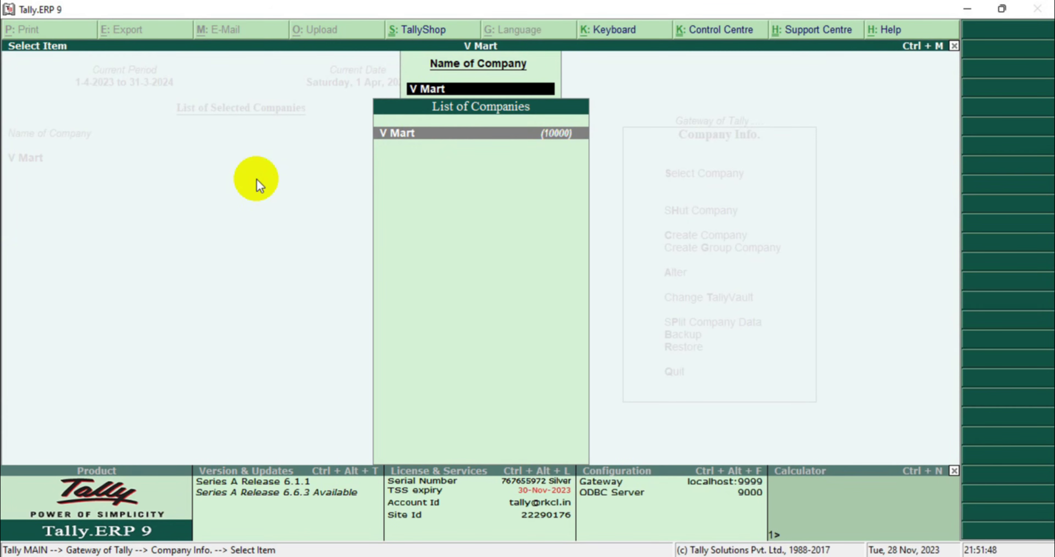
key("Escape")
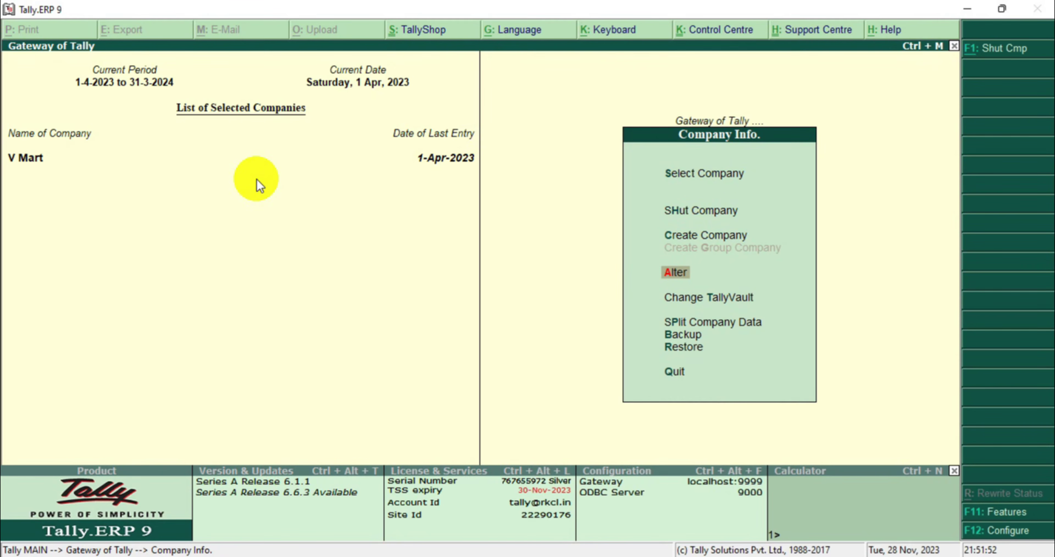
key("Escape")
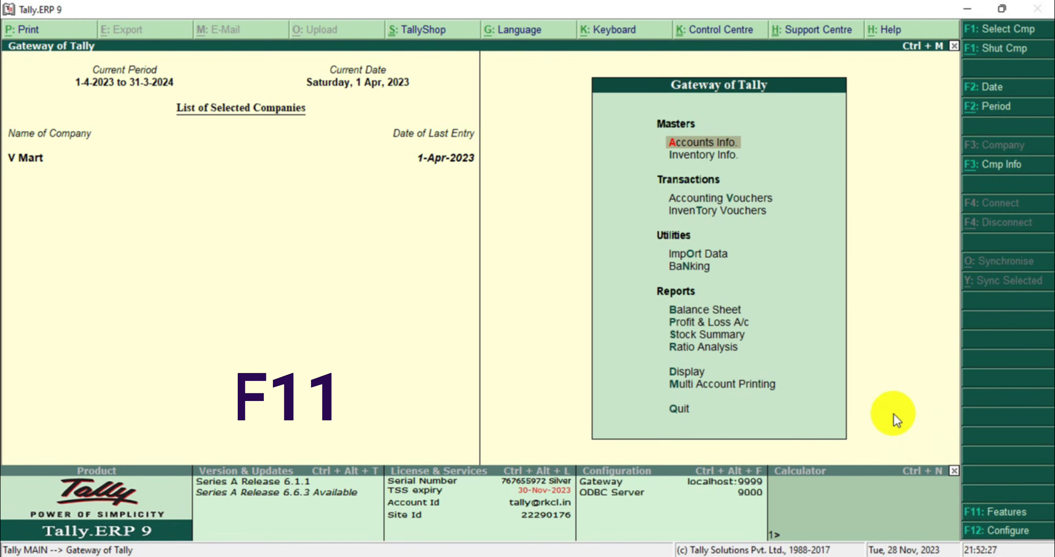
In V Mart's Statutory & Taxation features, keep GST enabled and set Set/alter GST details to Yes
key("F11")
left_click(658, 257)
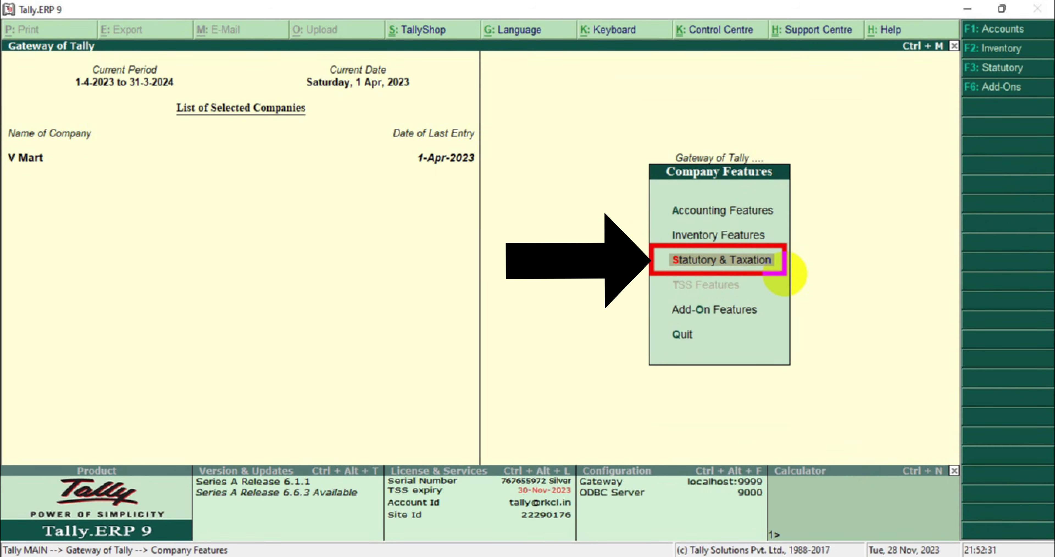
key("Return")
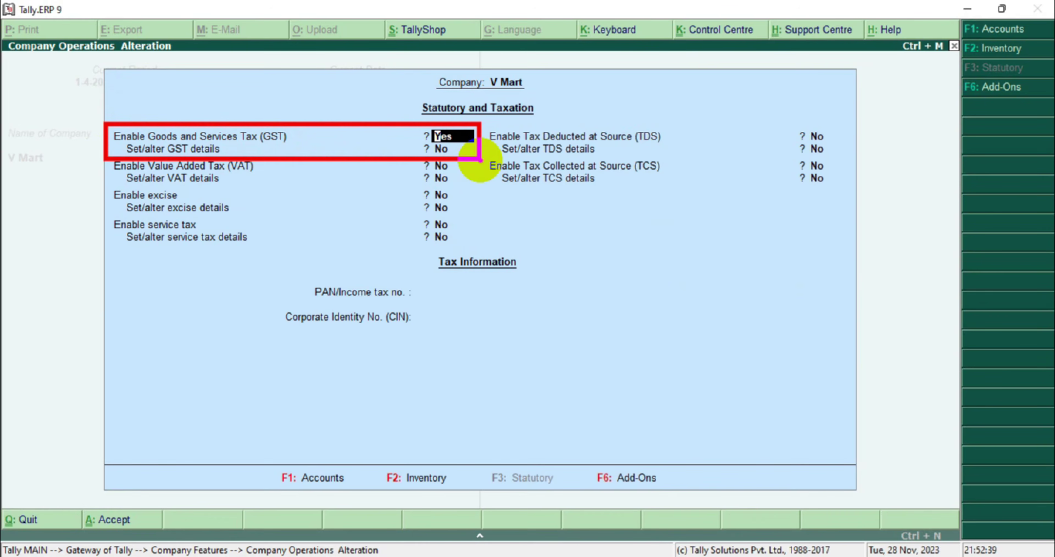
key("Return")
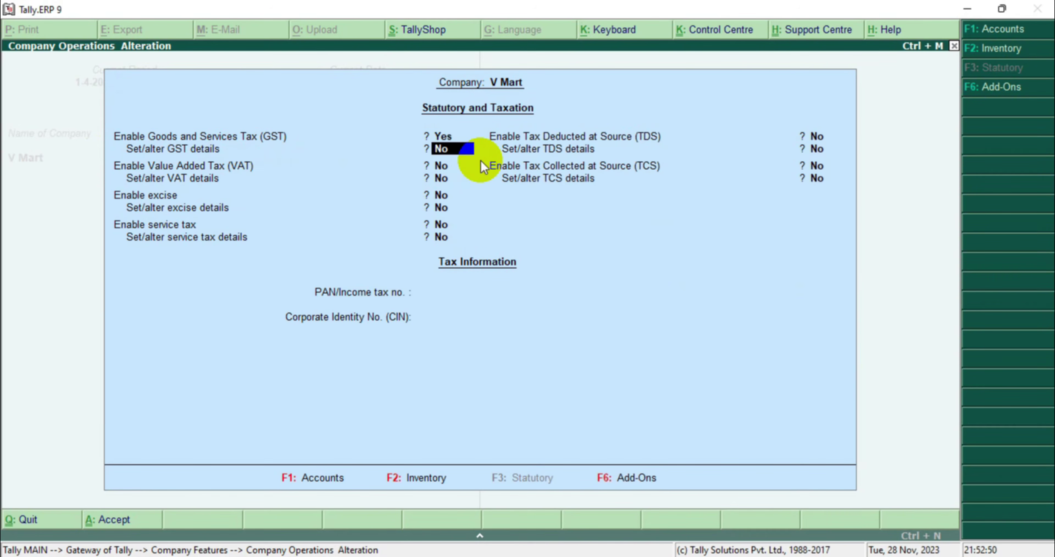
key("y")
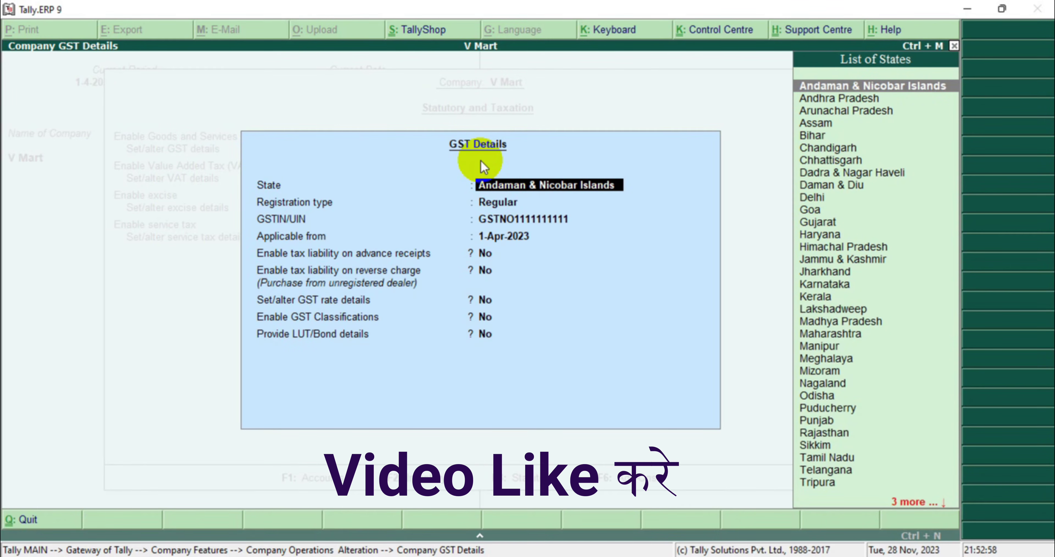
Set the state in the company's GST details to Rajasthan
key("Down")
key("Down")
key("Down")
key("Down")
key("Down")
key("Down")
key("Down")
key("Down")
key("Down")
key("Down")
key("Down")
key("Down")
key("Down")
key("Down")
key("Down")
key("Down")
key("Down")
key("Down")
key("Down")
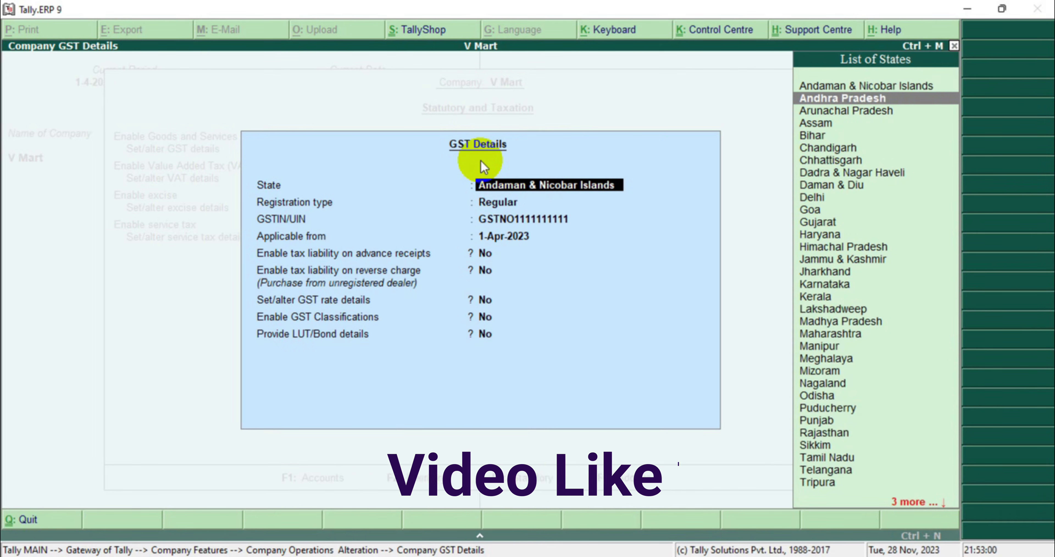
key("Down")
key("Down")
key("Down")
key("Down")
key("Down")
key("Down")
key("Down")
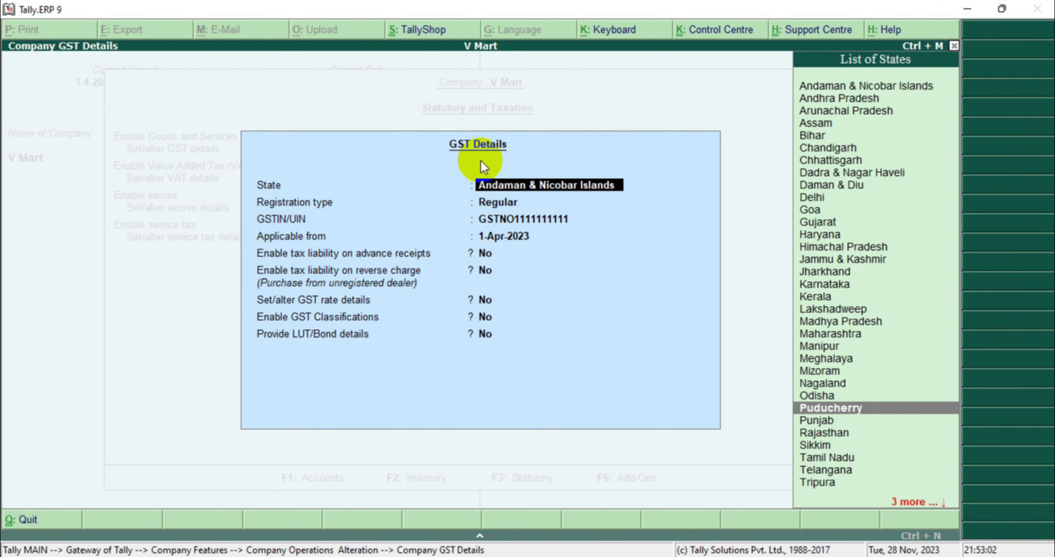
key("Down")
key("Down")
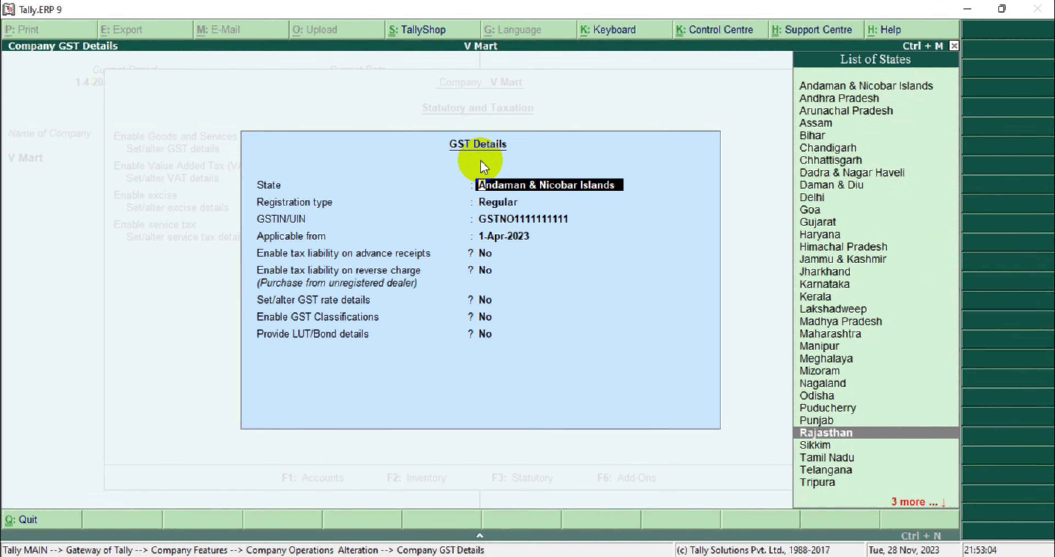
key("Return")
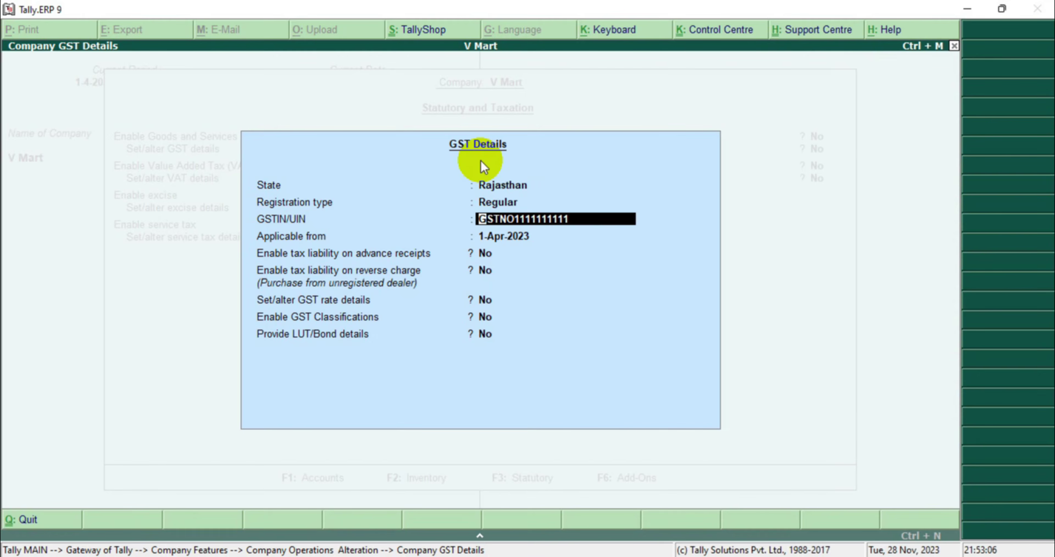
Keep the remaining company GST details, with Regular registration applicable from 1-Apr-2023, and accept them
key("Return")
key("Return")
key("Return")
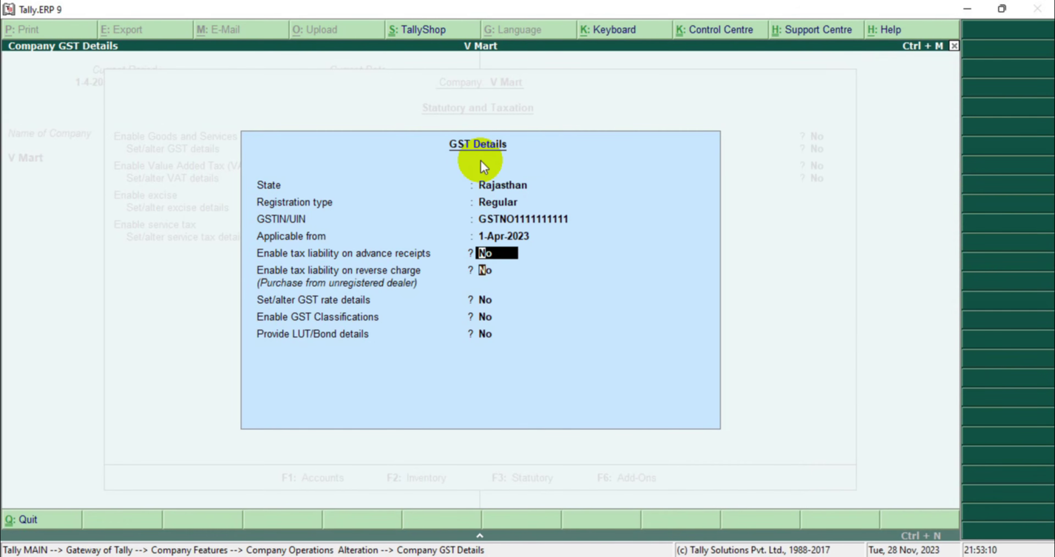
key("Return")
key("Return")
key("Return")
key("Return")
key("Return")
key("Return")
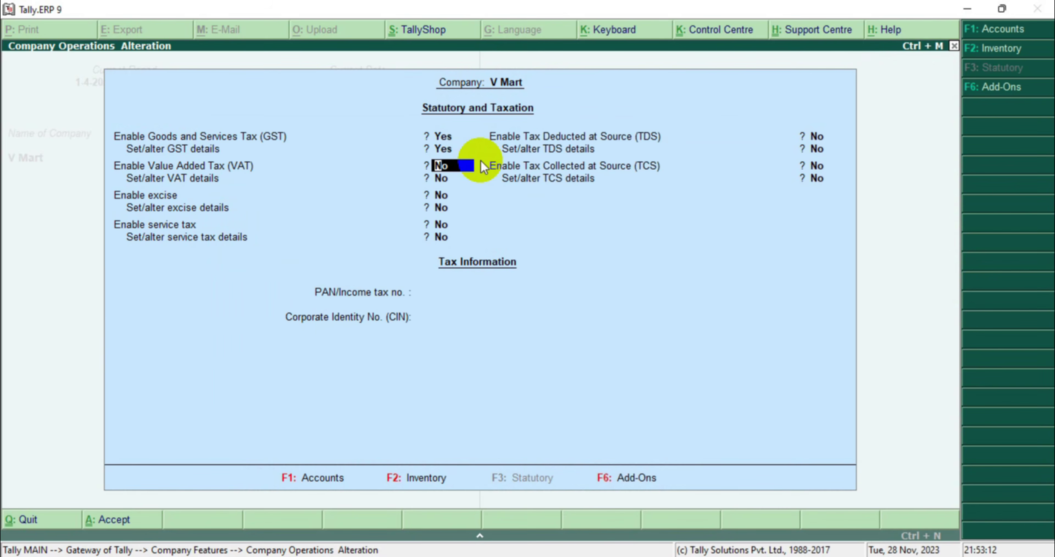
Leave VAT, excise, service tax, TDS and TCS disabled and save the Statutory and Taxation settings
key("Return")
key("Return")
key("Return")
key("Return")
key("Return")
key("Return")
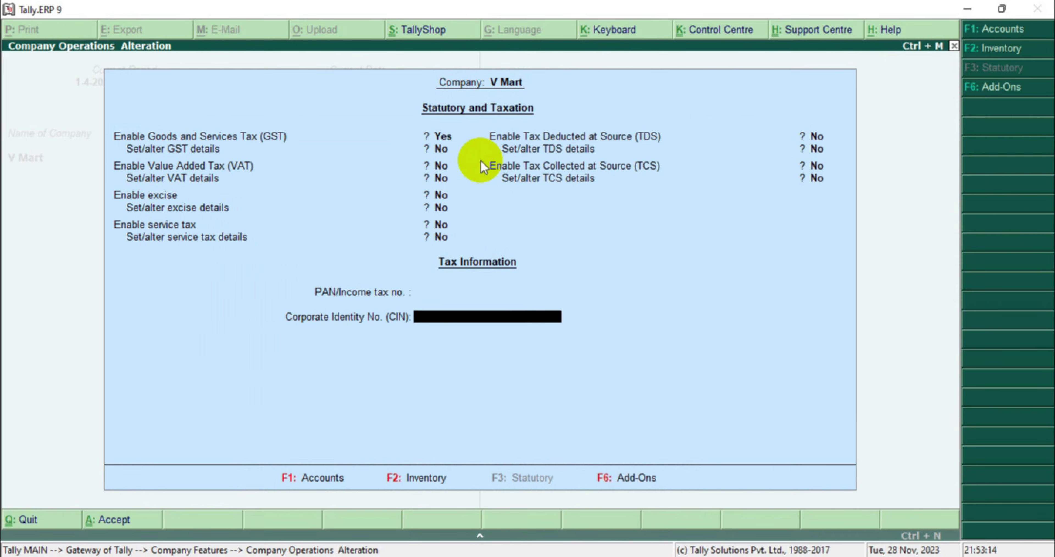
key("Return")
key("Return")
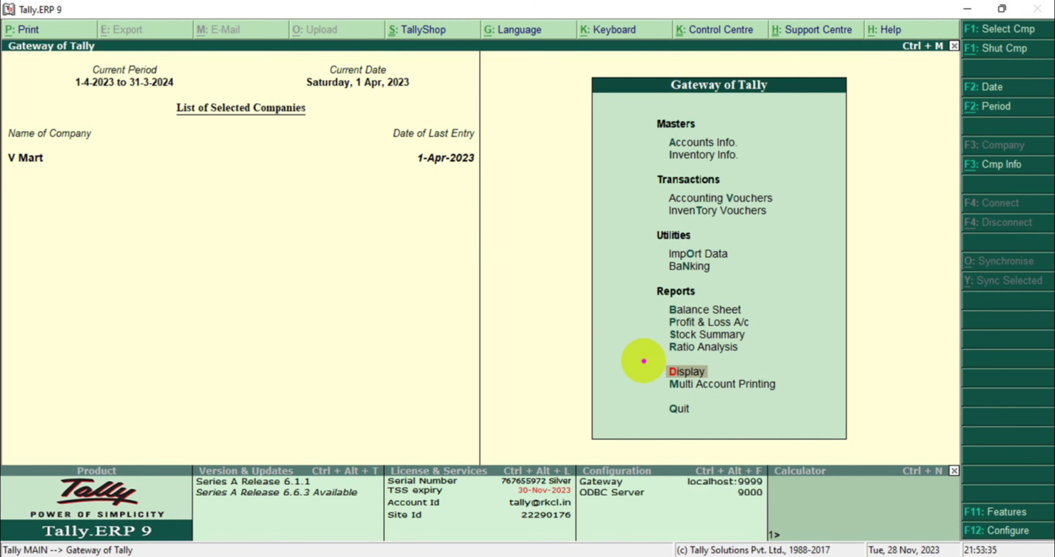
Display the Day Book for V Mart
mouse_move(643, 360)
left_mouse_down()
mouse_move(744, 414)
mouse_move(758, 390)
mouse_move(747, 381)
left_mouse_up()
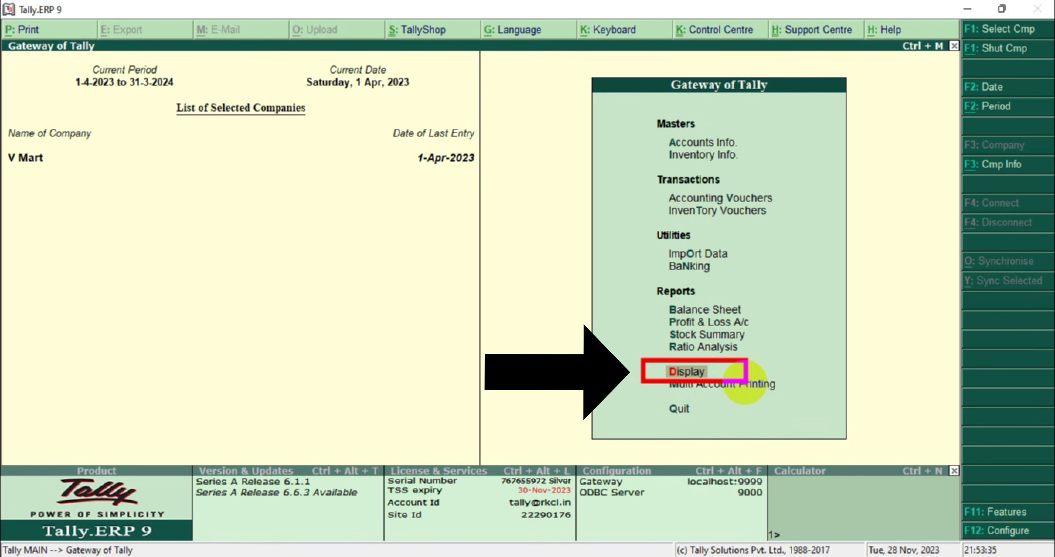
key("Return")
left_click_drag(650, 168, 736, 190)
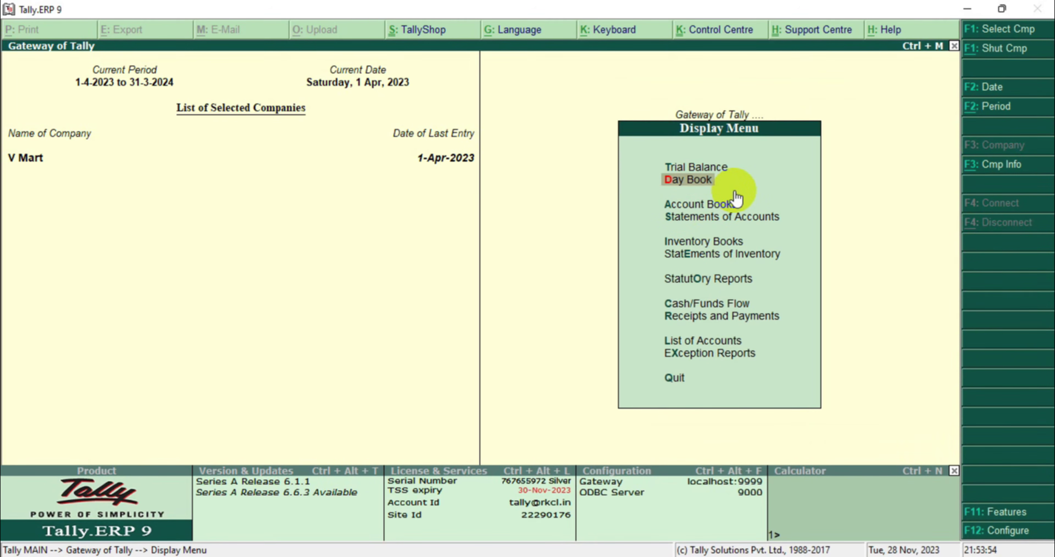
key("Return")
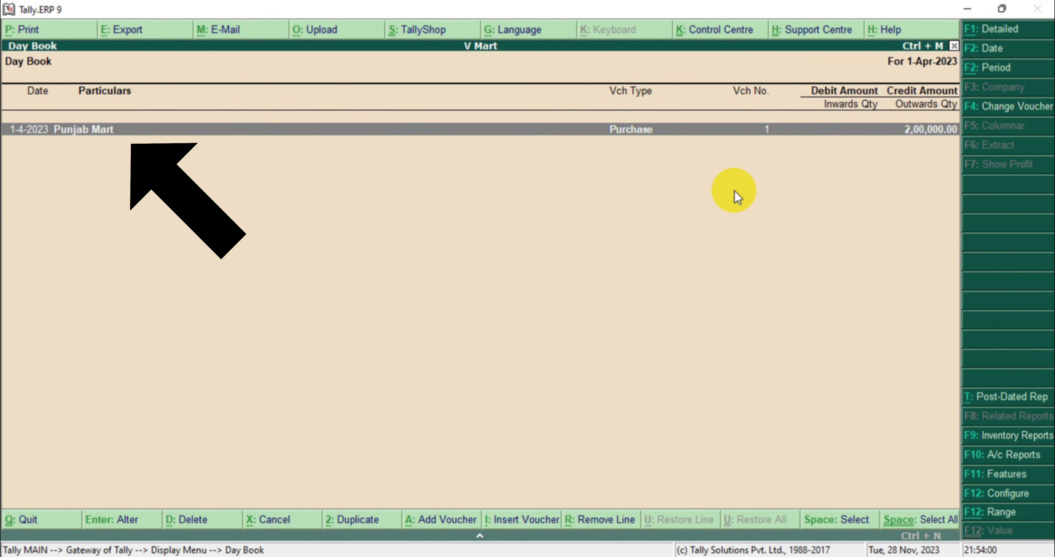
Open the Punjab Mart purchase voucher and bring up its party ledger for alteration
key("Return")
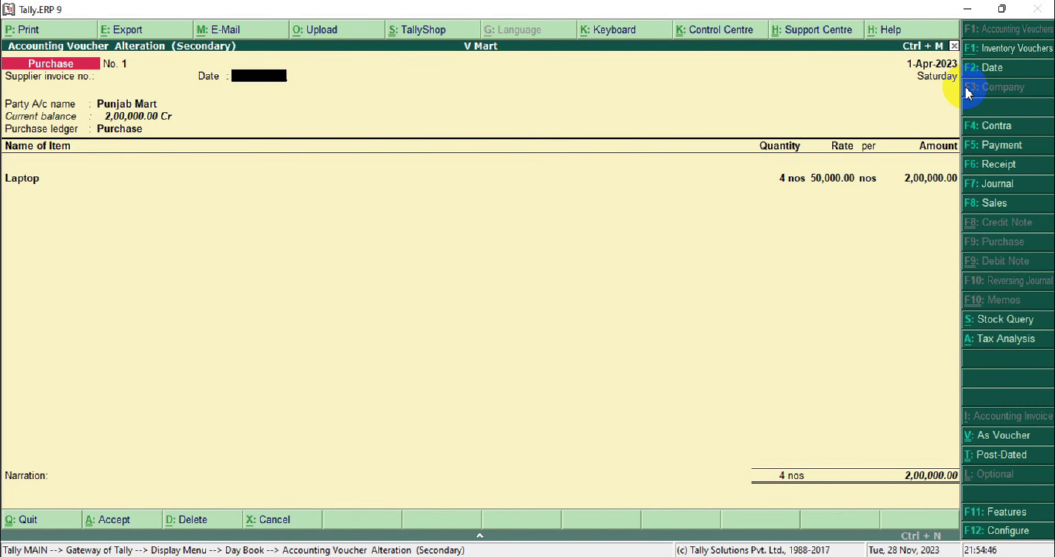
key("Return")
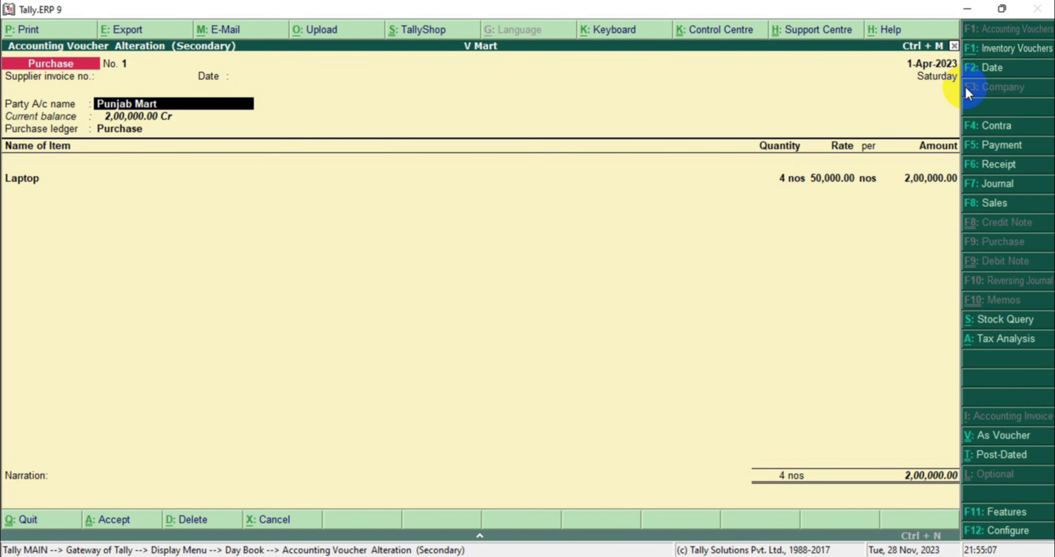
key("ctrl+Return")
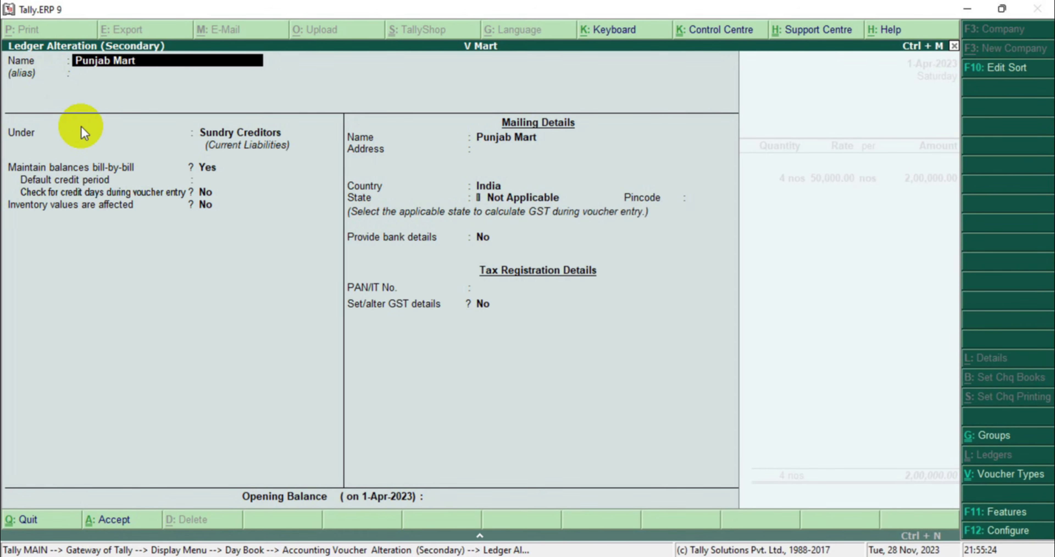
Set the state in the Punjab Mart ledger's mailing details to Punjab, keeping the group Sundry Creditors and country India
key("Return")
key("Return")
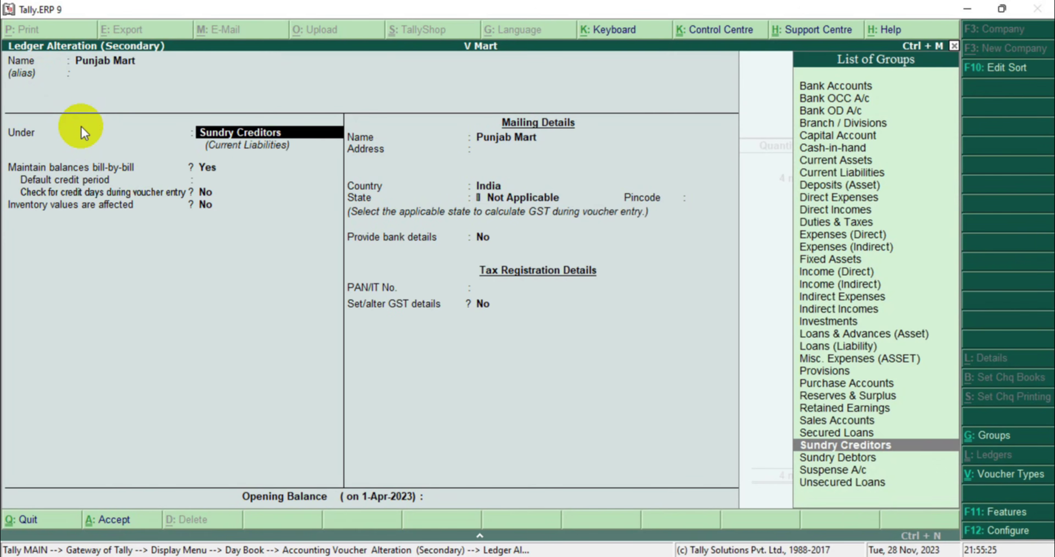
key("Return")
key("Return")
key("Return")
key("Return")
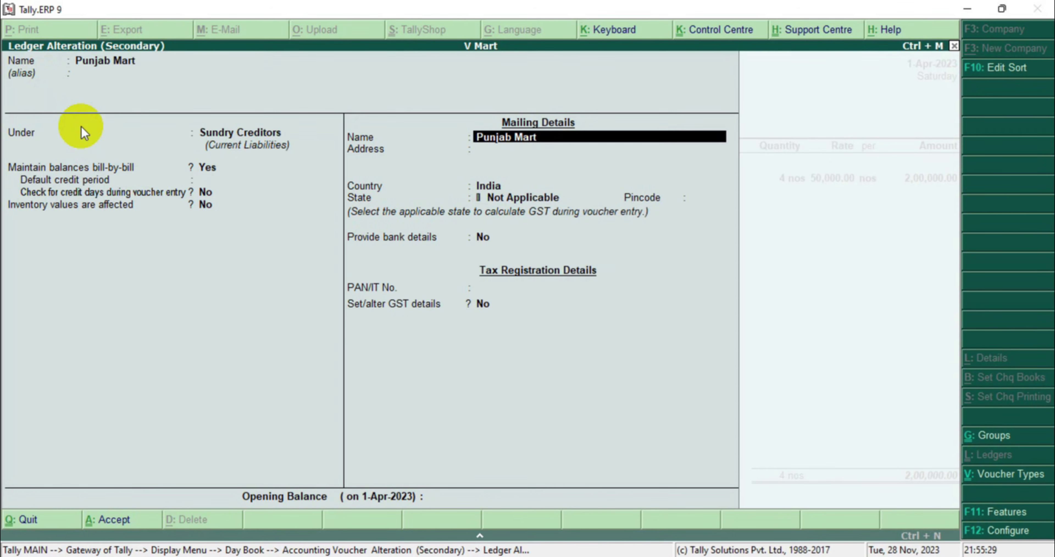
key("Return")
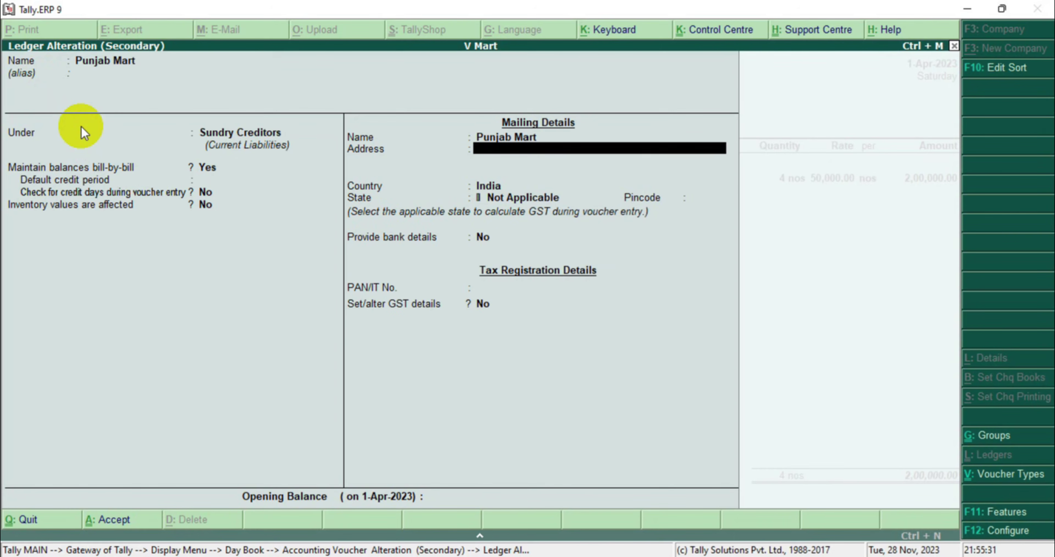
key("Return")
key("Return")
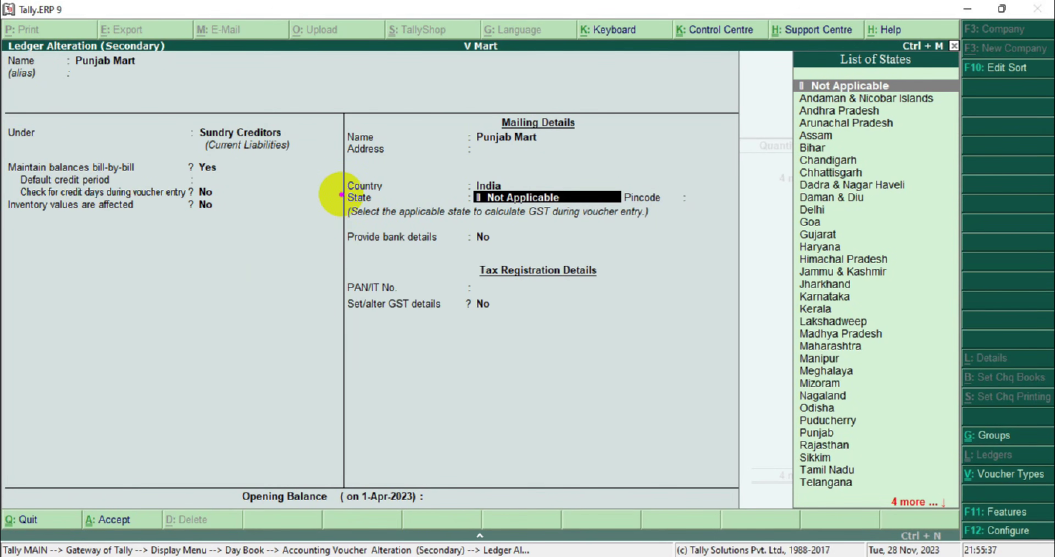
mouse_move(340, 190)
left_mouse_down()
mouse_move(397, 207)
mouse_move(609, 208)
left_mouse_up()
key("Down")
key("Down")
key("Down")
key("Down")
key("Down")
key("Down")
key("Down")
key("Down")
key("Down")
key("Down")
key("Down")
key("Down")
key("Down")
key("Down")
key("Down")
key("Down")
key("Down")
key("Down")
key("Down")
key("Down")
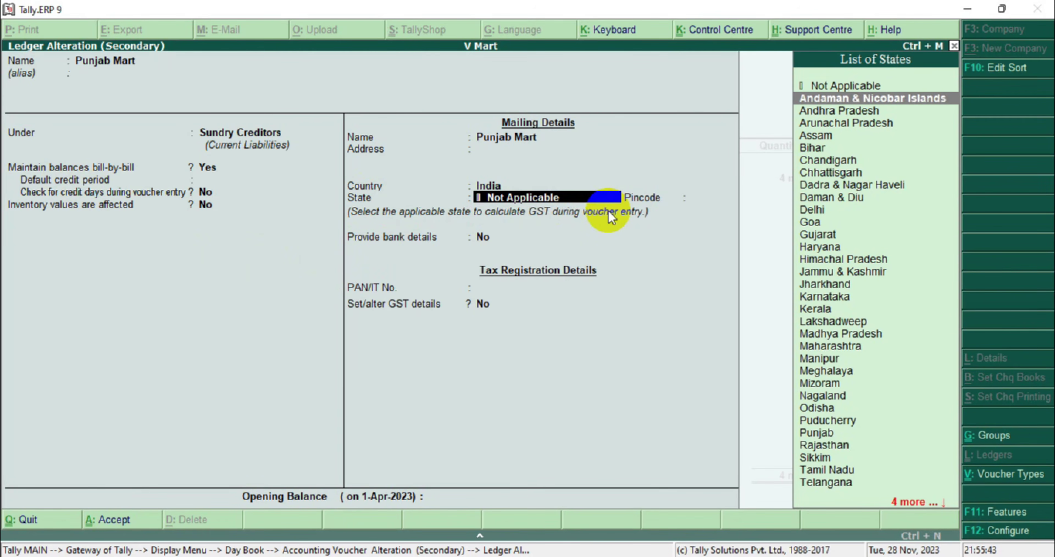
key("Down")
key("Down")
key("Down")
key("Down")
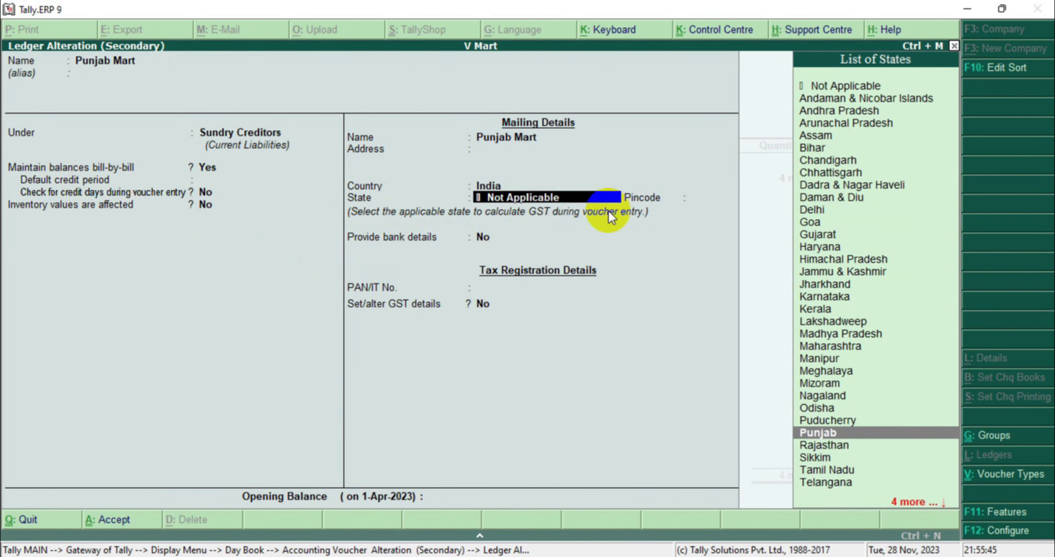
key("Return")
Keep the ledger's pincode, bank and PAN entries, and set Set/alter GST details to Yes
key("Return")
key("Return")
key("Return")
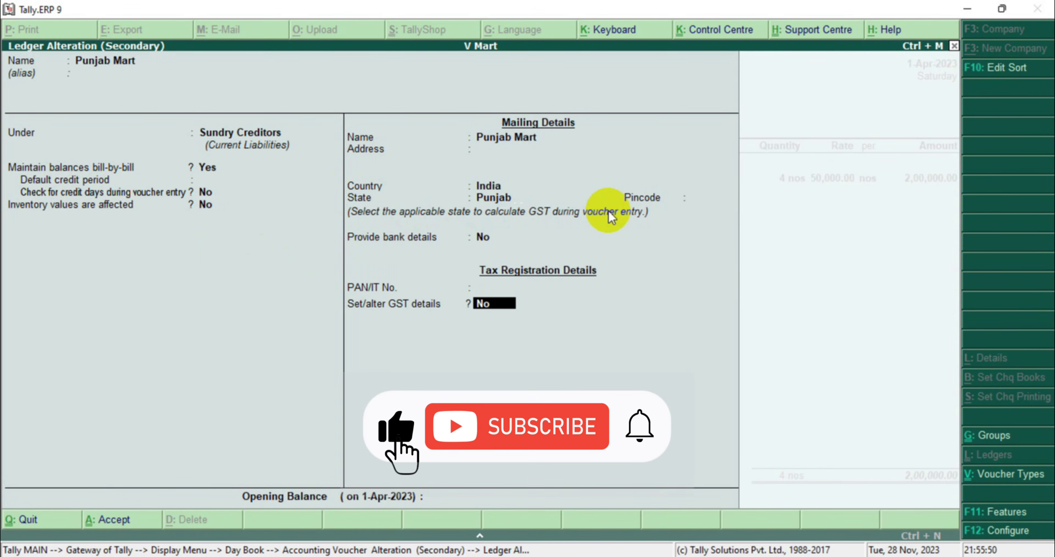
key("y")
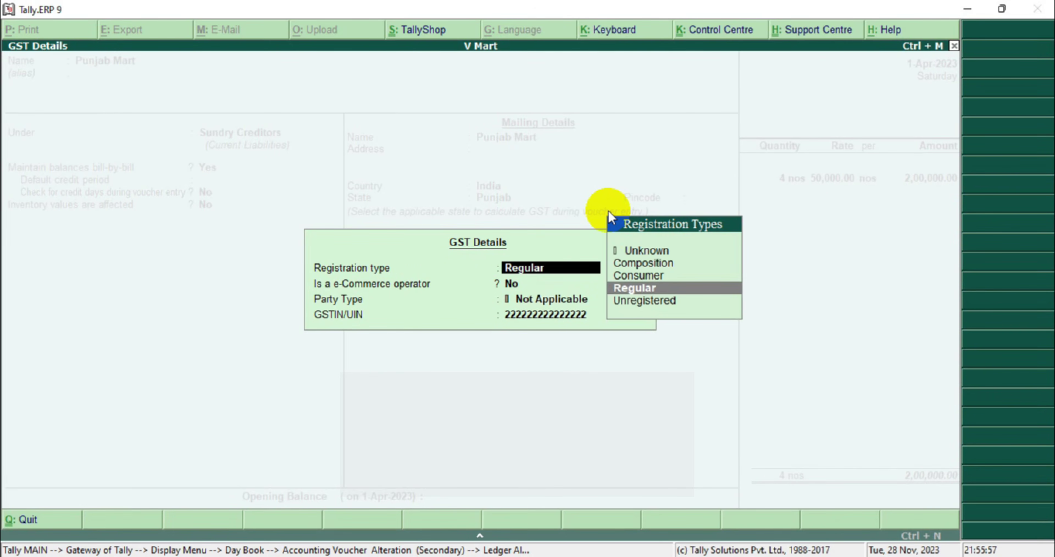
Keep Punjab Mart's registration type Regular, party type Not Applicable and existing GSTIN, and accept the supplier ledger
key("Return")
key("Return")
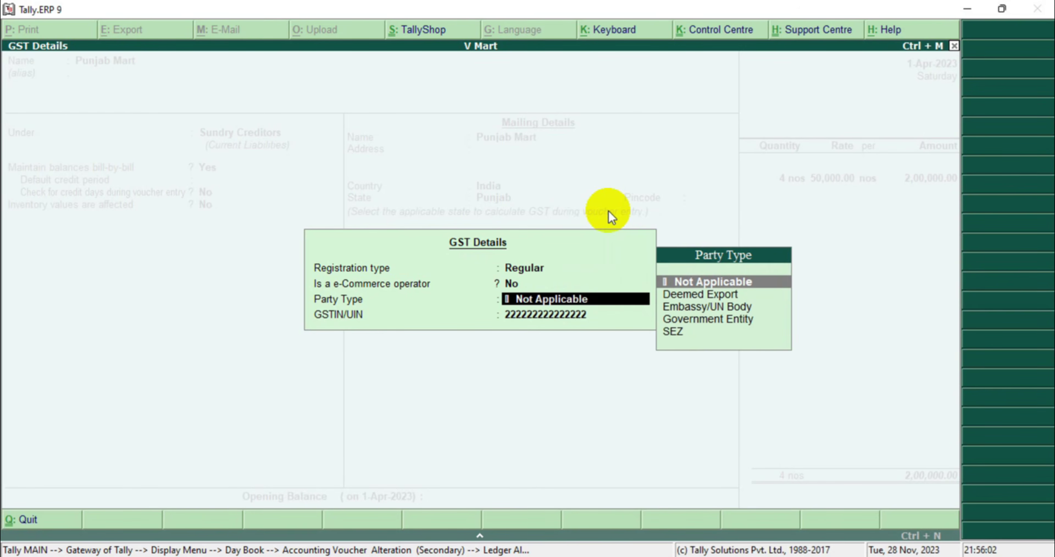
key("Return")
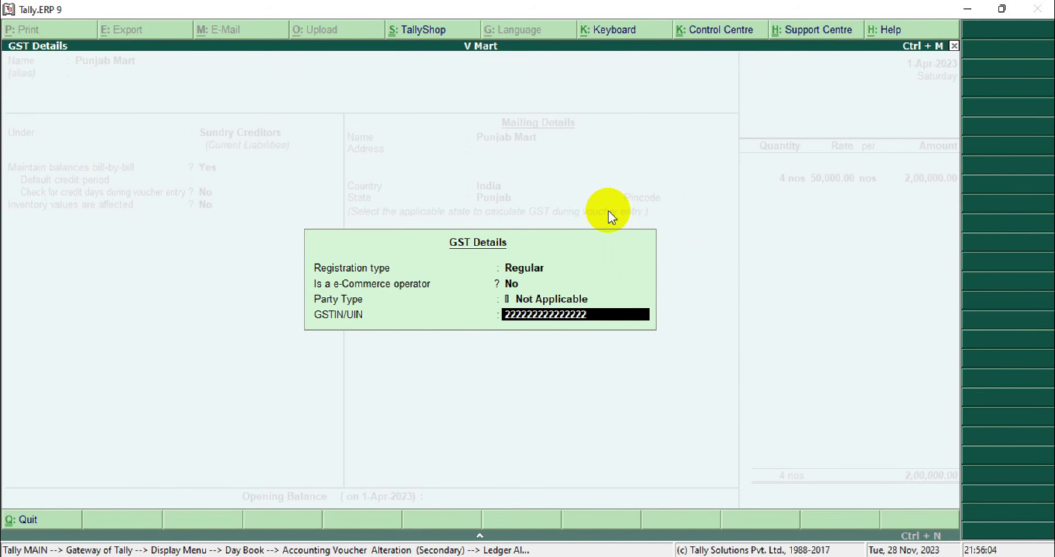
key("Return")
key("Return")
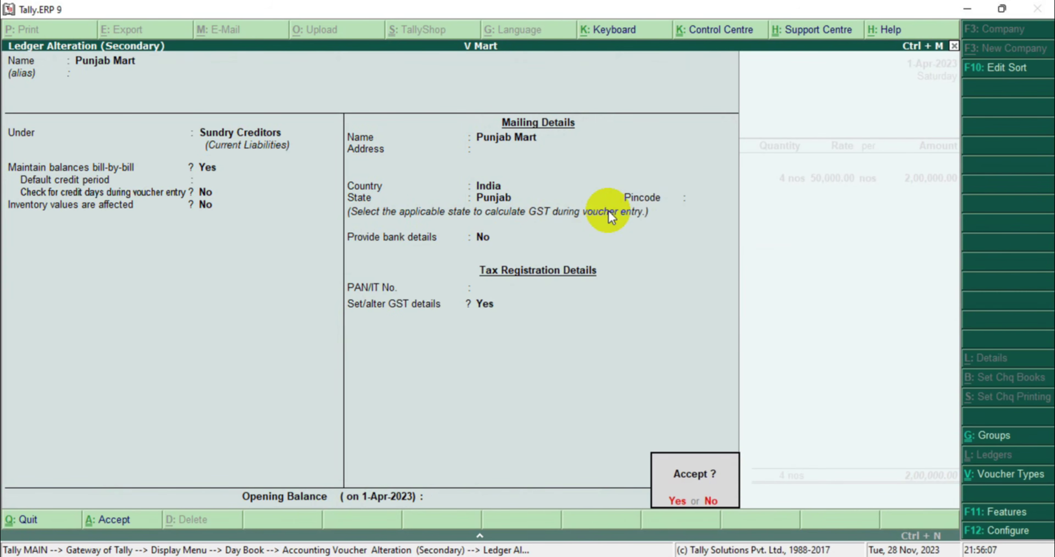
key("Return")
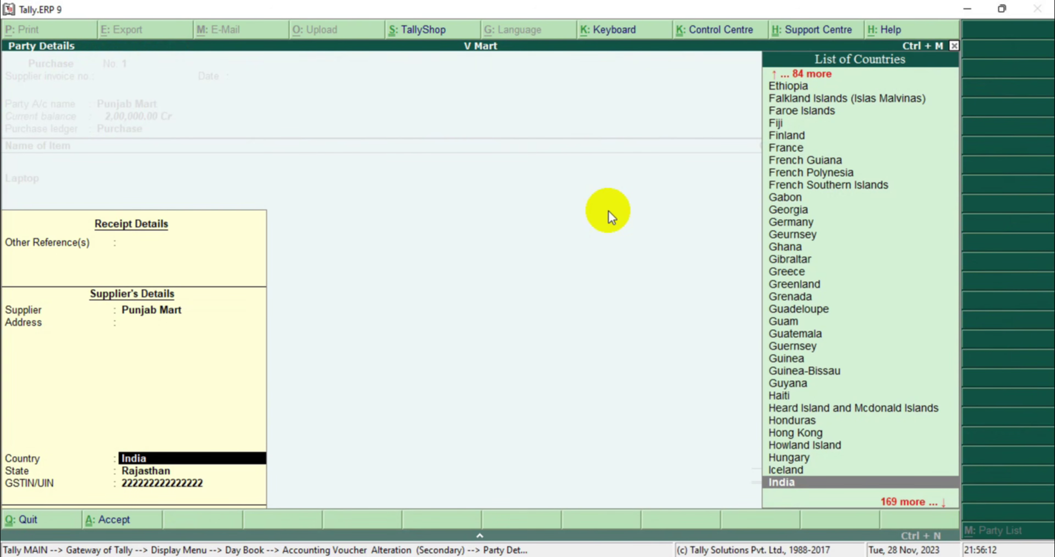
Set the supplier's state to Punjab in the voucher's party details, keeping country India and the existing GSTIN
key("Return")
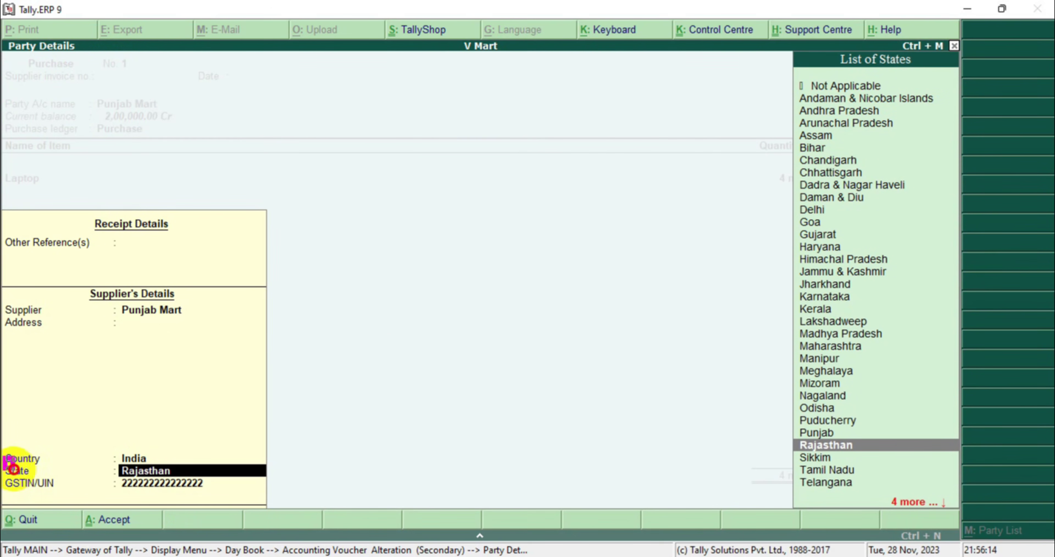
left_click_drag(216, 487, 230, 488)
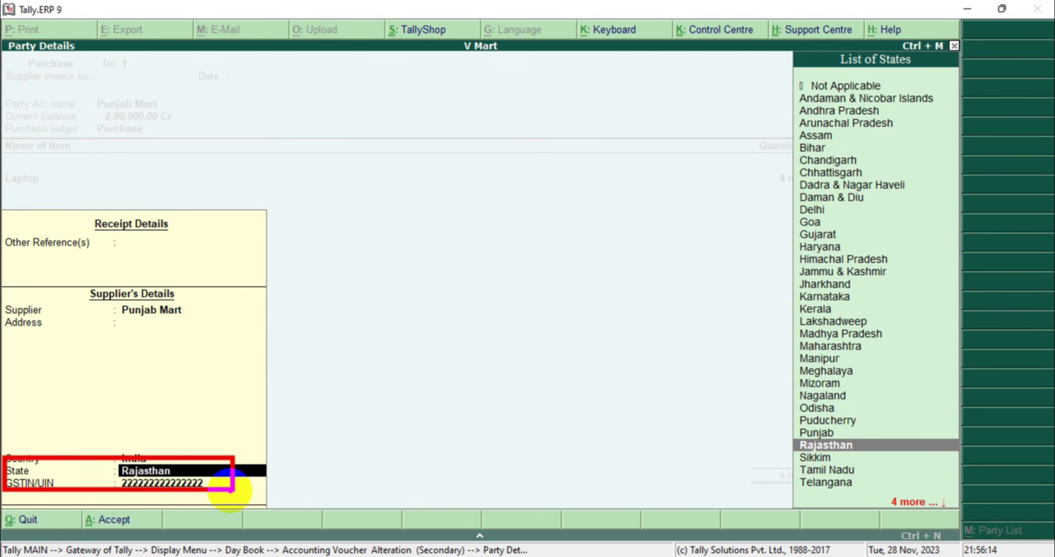
type("Pun")
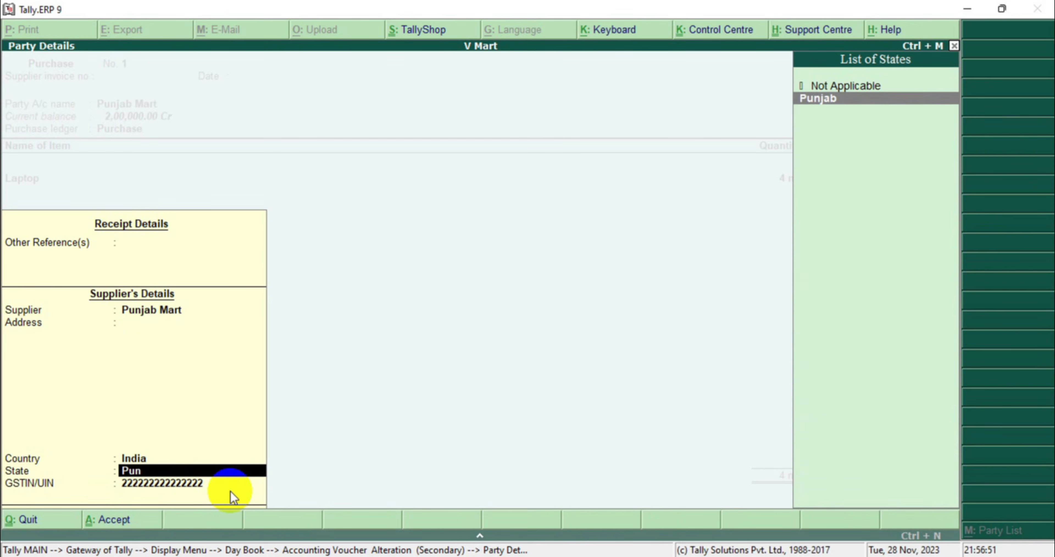
key("Return")
key("Return")
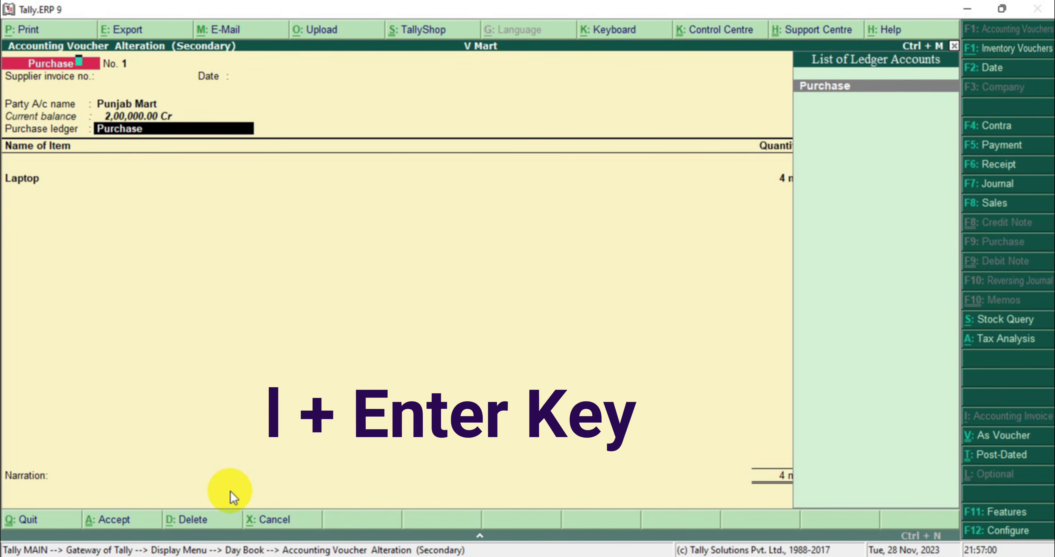
Bring up the voucher's Purchase ledger for alteration and accept it with GST Applicable, Set/alter GST Details No and supply type Goods
key("ctrl+Return")
key("Return")
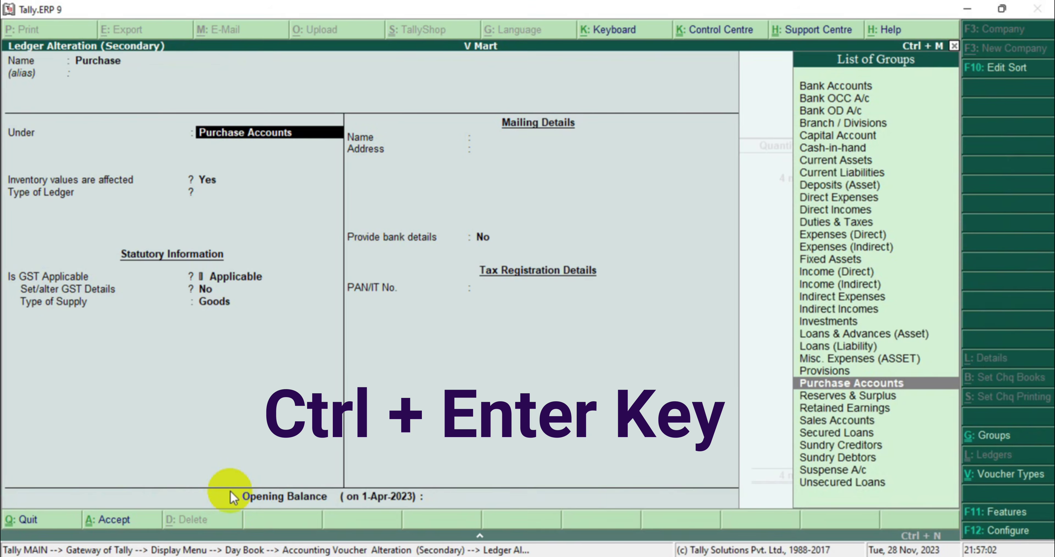
key("Return")
key("Return")
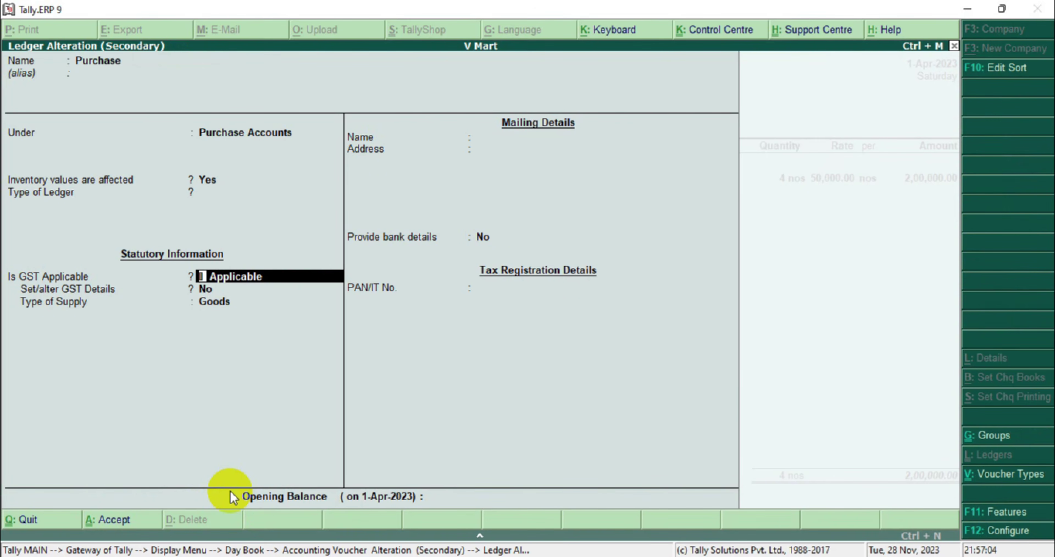
key("Return")
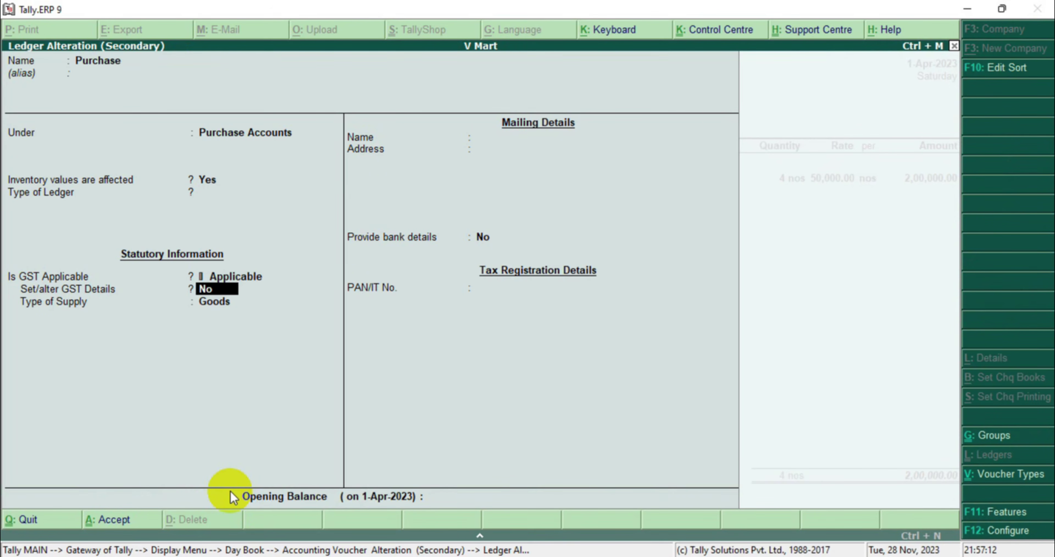
key("Return")
key("Return")
key("Return")
key("Return")
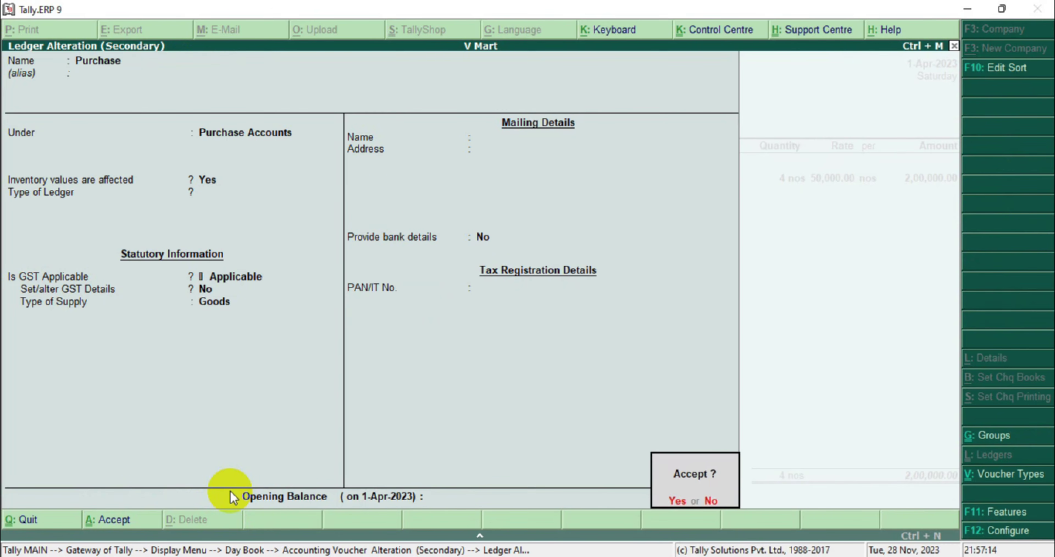
key("Return")
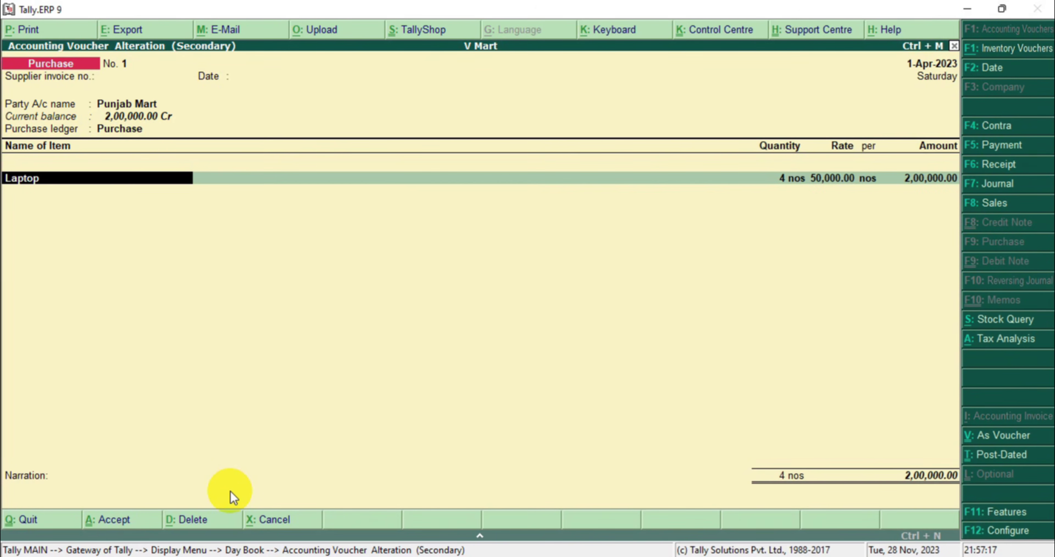
Bring up the Laptop stock item for alteration and set Set/alter GST Details to Yes, keeping GST Applicable
left_click_drag(3, 161, 218, 205)
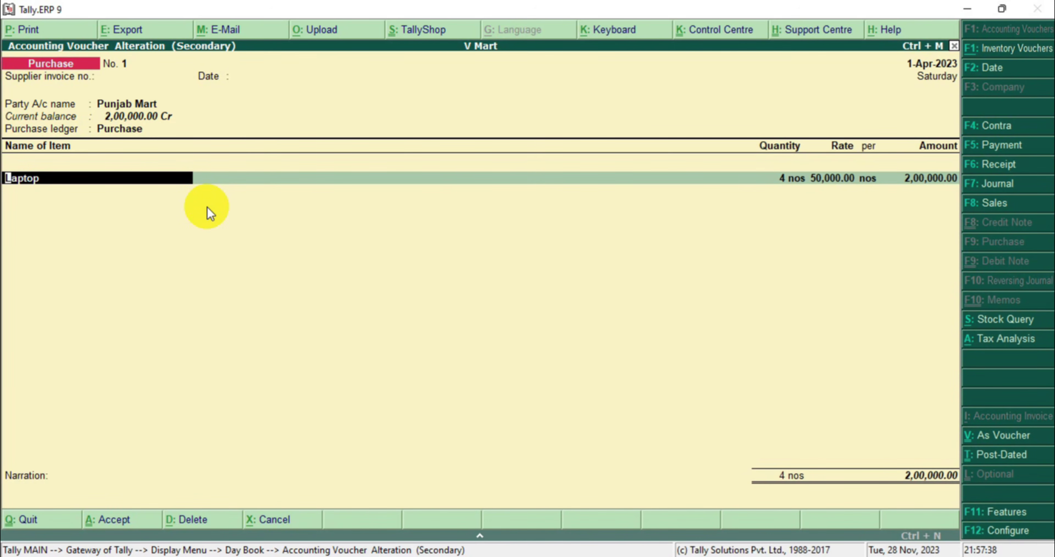
key("ctrl+Return")
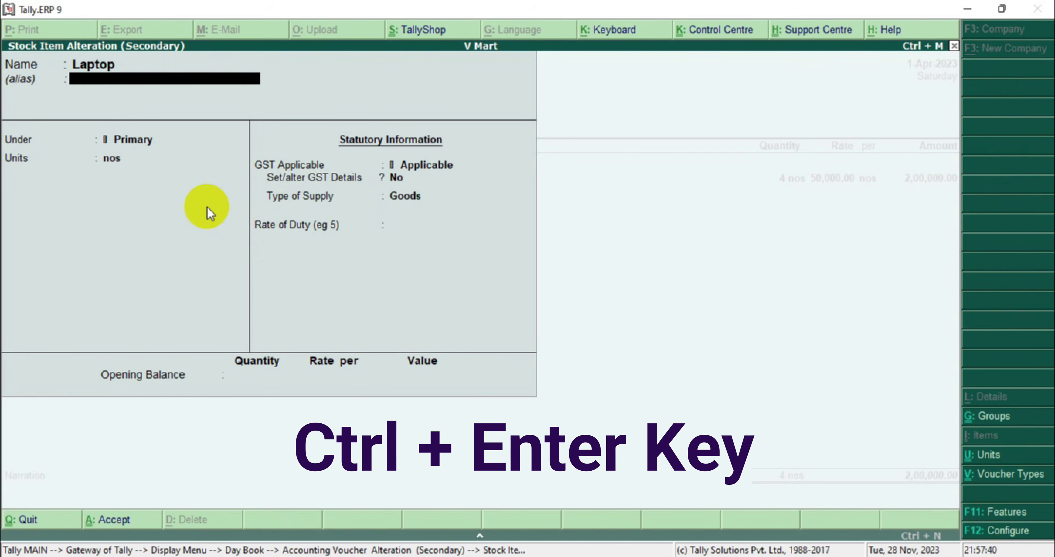
key("Return")
key("Return")
key("Return")
key("Return")
mouse_move(245, 155)
left_mouse_down()
mouse_move(264, 186)
mouse_move(424, 254)
mouse_move(465, 256)
mouse_move(443, 191)
left_mouse_up()
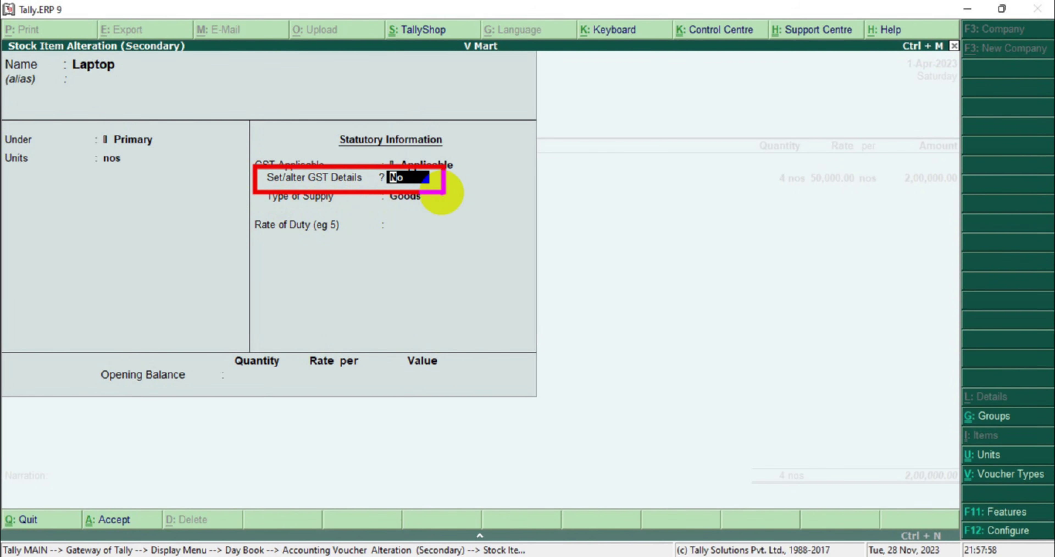
key("y")
key("Return")
Keep Laptop's GST details On Value, Taxable, with Integrated Tax 18%, Central Tax 9% and Cess 0%, and accept the stock item
key("Return")
key("Return")
left_click_drag(11, 201, 226, 268)
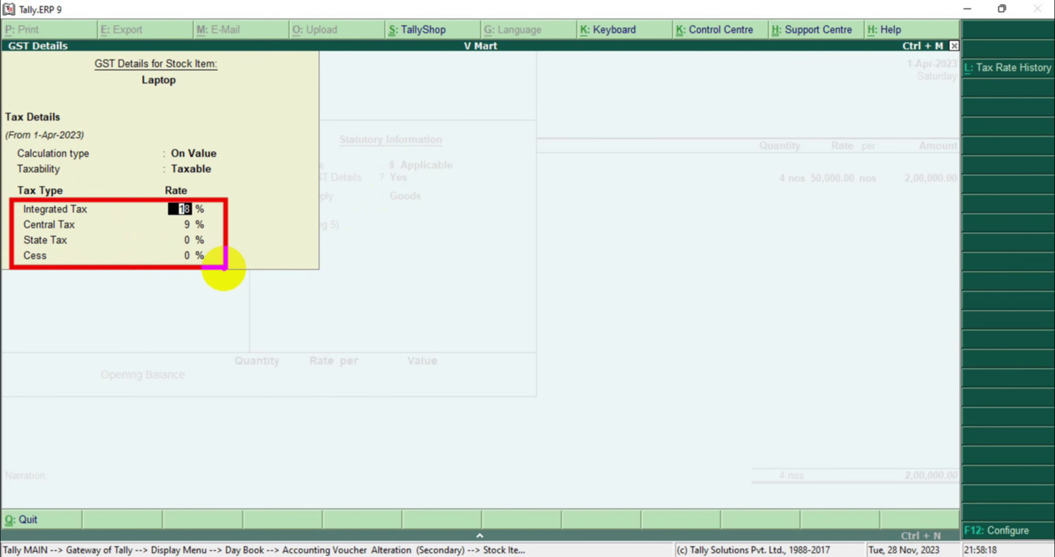
key("Return")
key("Return")
key("Return")
key("Return")
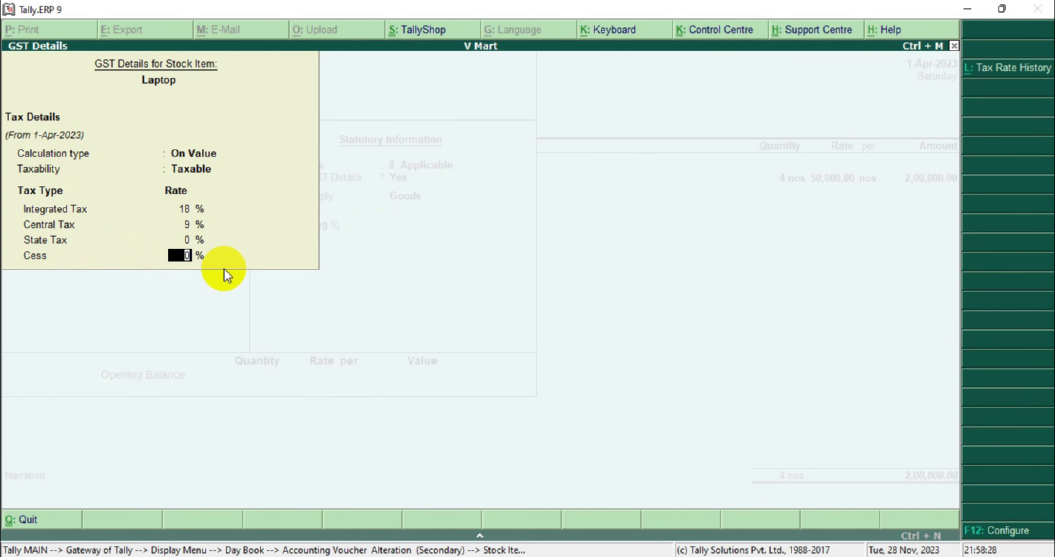
key("Return")
key("Return")
key("Return")
key("Return")
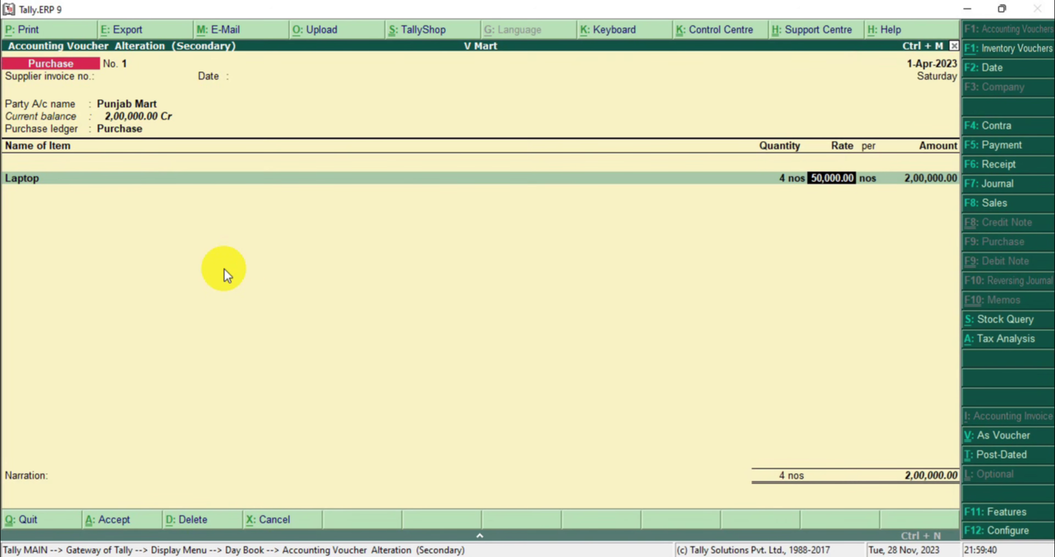
Keep the Laptop line's rate and amount, and add the IGST ledger beneath it in the purchase voucher
key("Return")
key("Return")
key("Return")
key("Return")
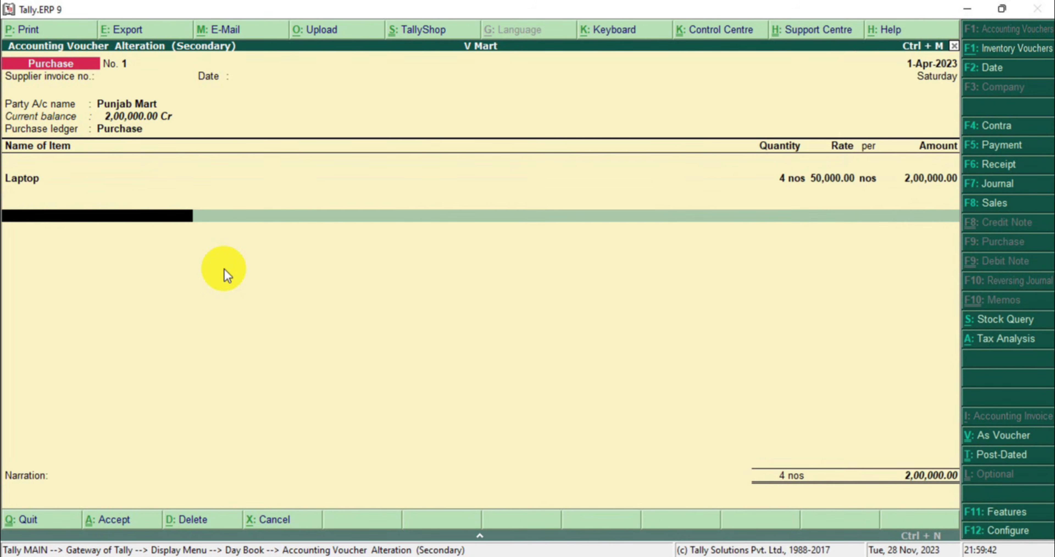
type("I")
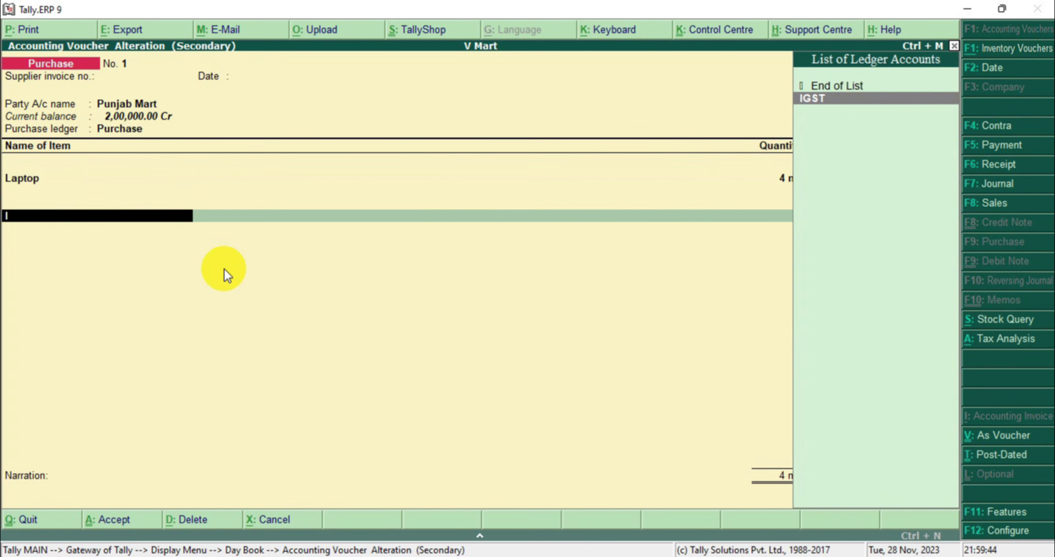
key("Return")
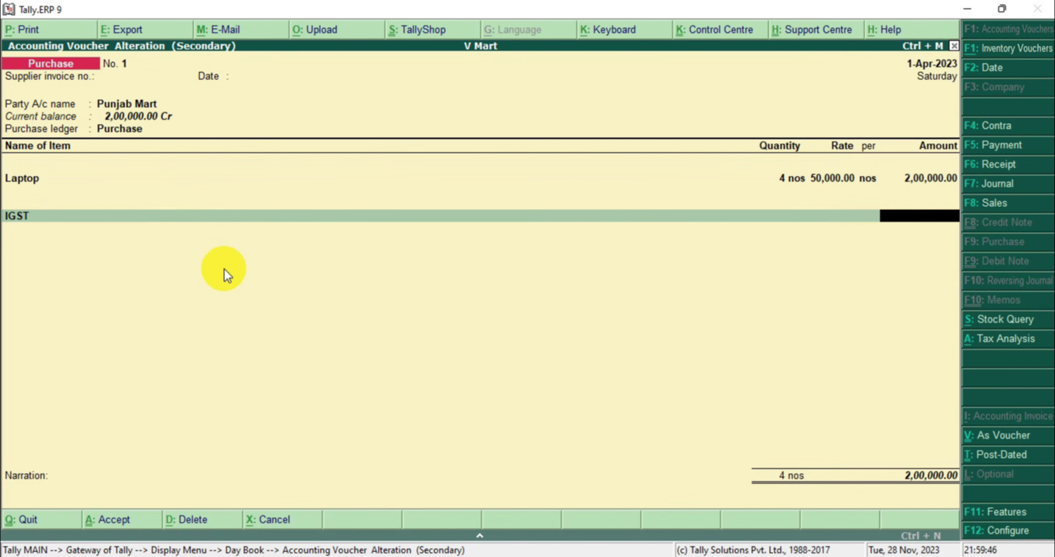
mouse_move(3, 202)
left_mouse_down()
mouse_move(17, 217)
mouse_move(301, 235)
mouse_move(962, 230)
left_mouse_up()
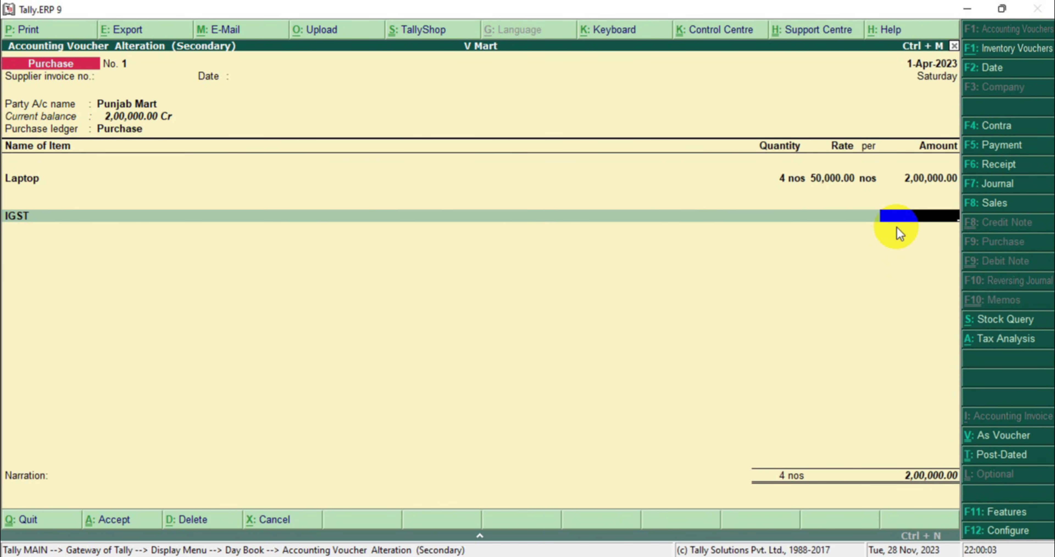
Bring up the voucher's IGST ledger for alteration, keeping it under Duties & Taxes with duty type GST
key("BackSpace")
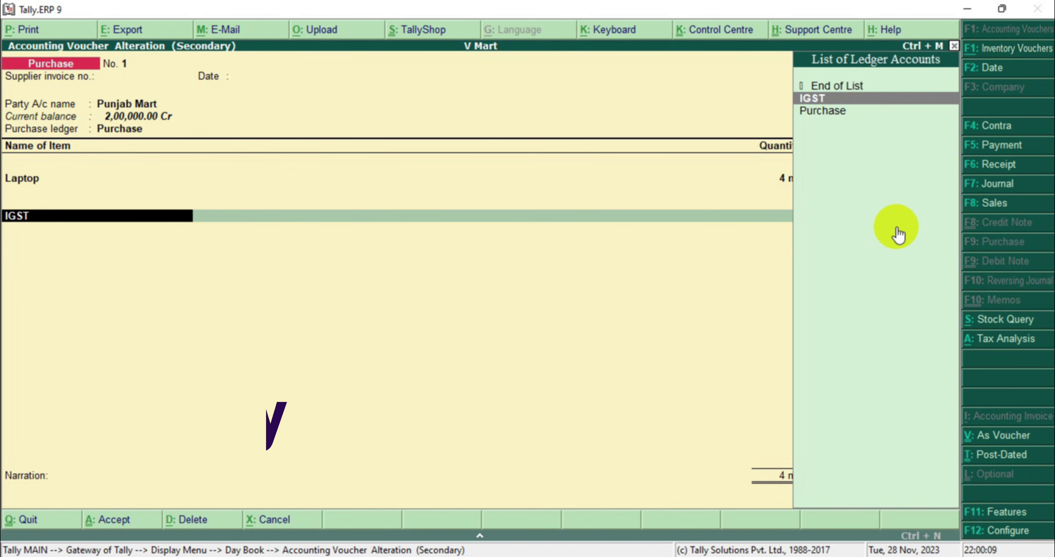
key("ctrl+Return")
key("Return")
key("Return")
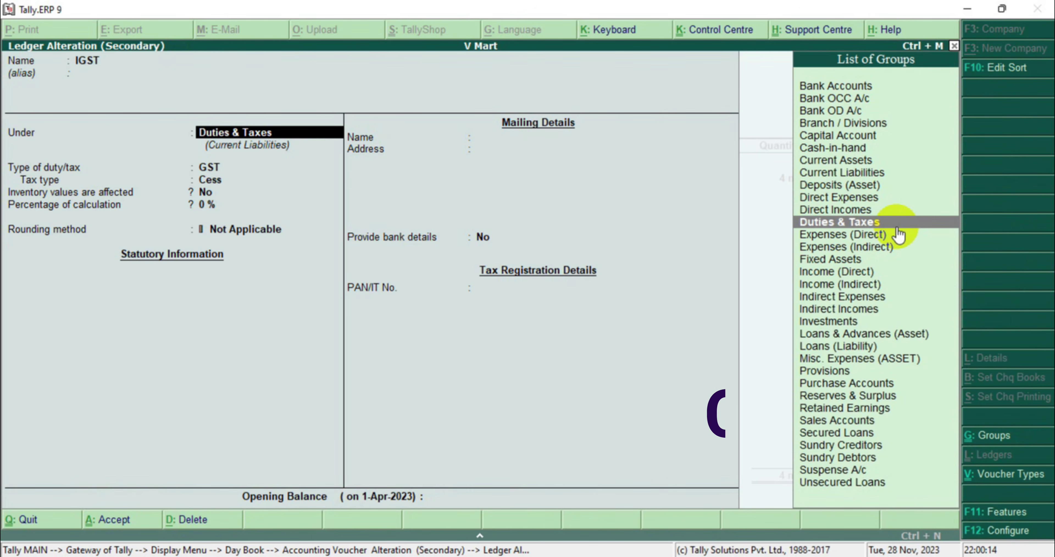
key("Return")
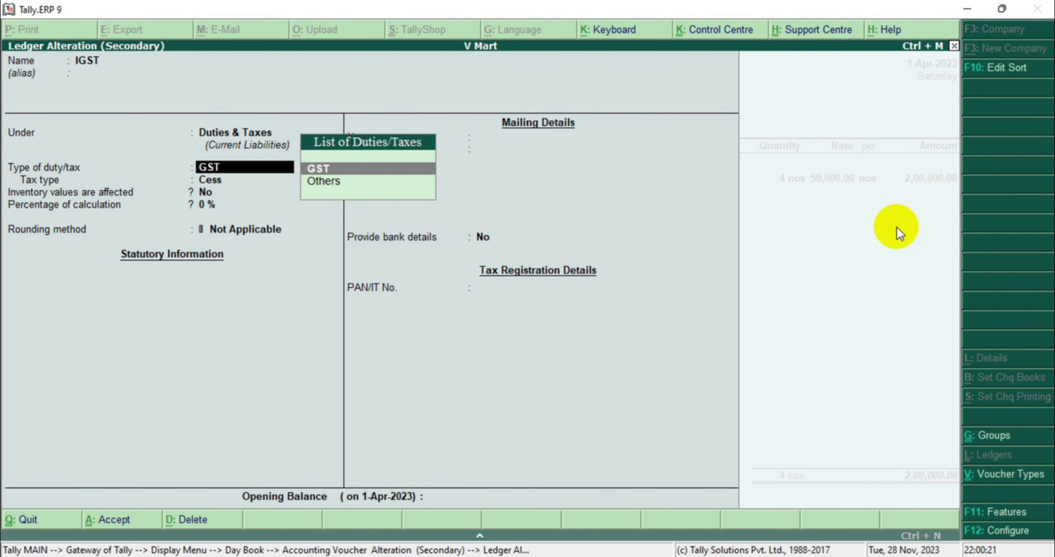
key("Return")
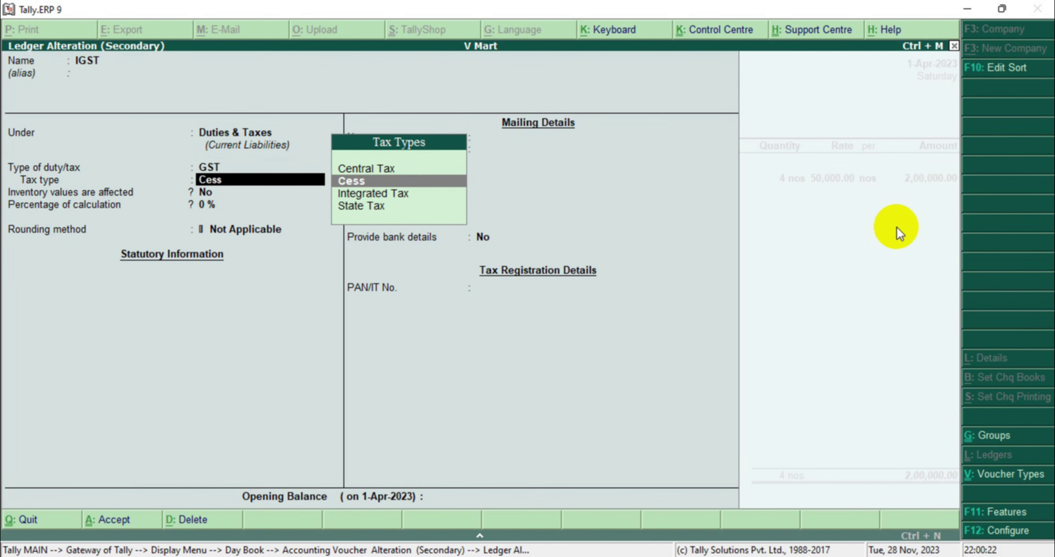
Set the IGST ledger's tax type to Integrated Tax, accept the ledger with 0% calculation, and apply it in the purchase voucher
left_click_drag(324, 127, 488, 237)
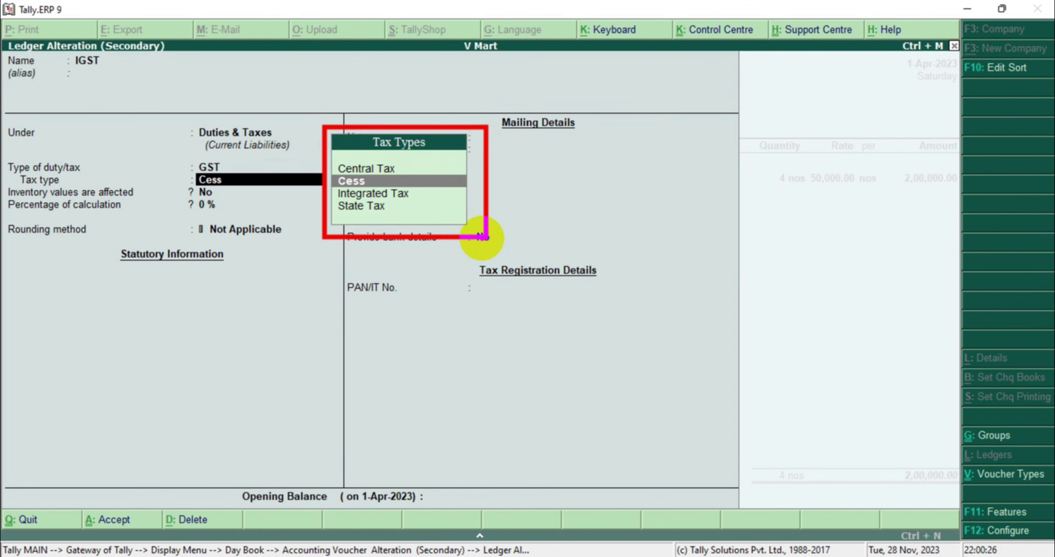
left_click_drag(106, 68, 319, 142)
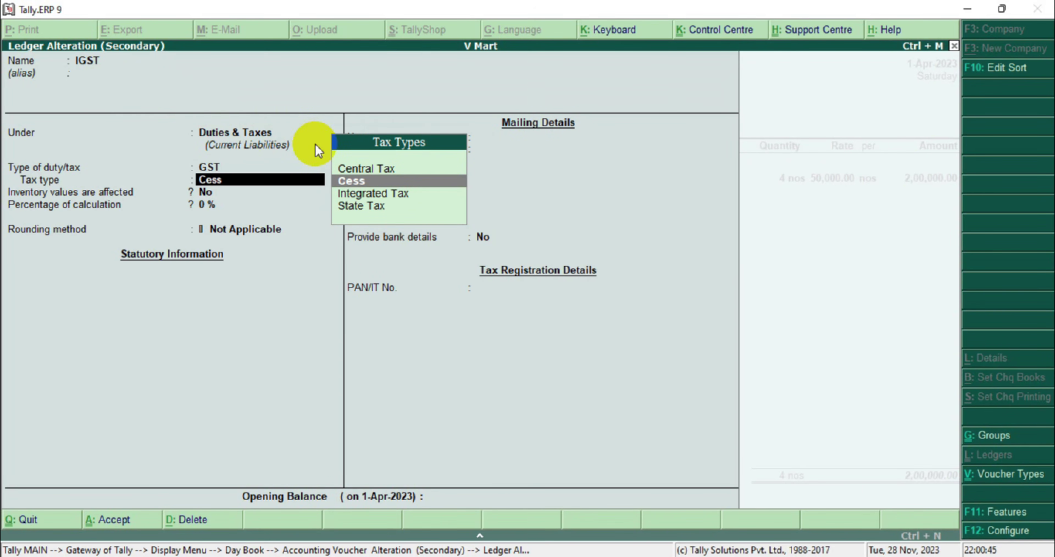
key("Down")
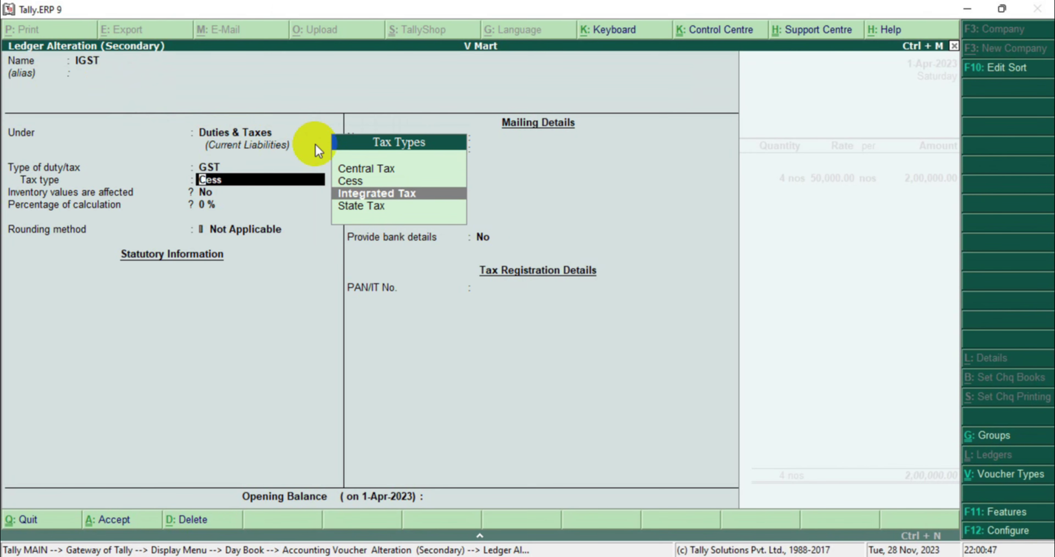
left_click_drag(324, 173, 380, 190)
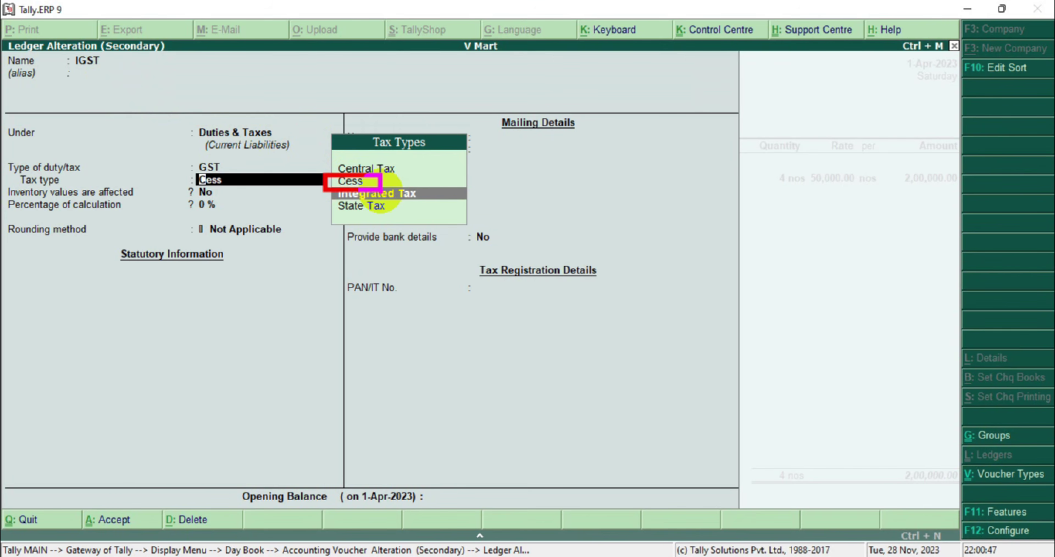
left_click_drag(333, 184, 425, 203)
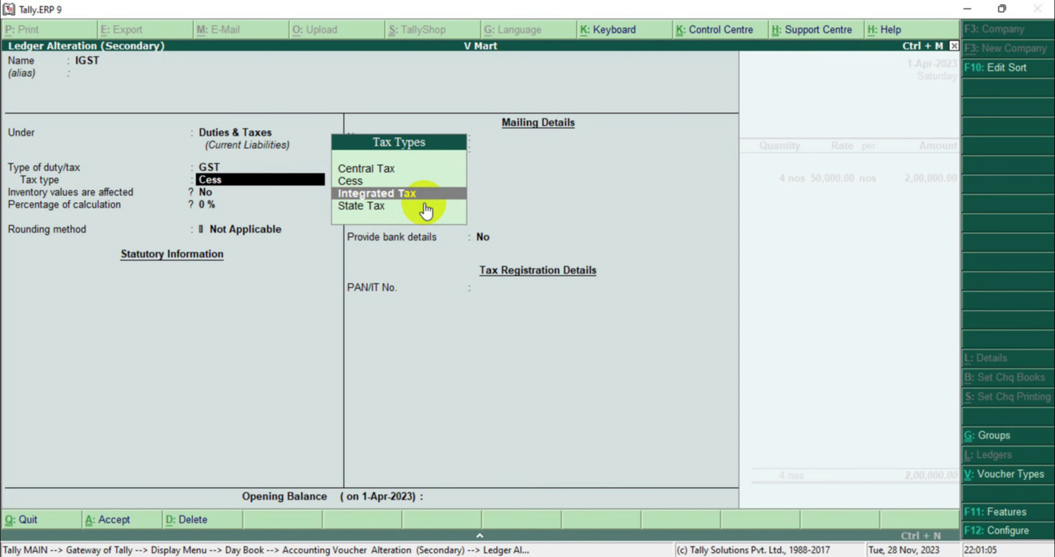
key("Return")
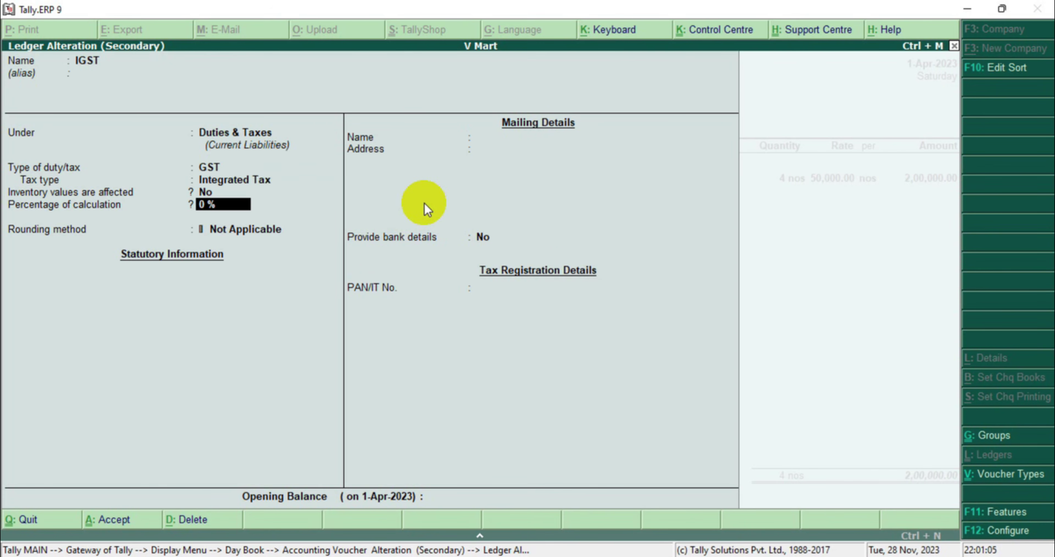
key("Return")
key("Return")
key("Return")
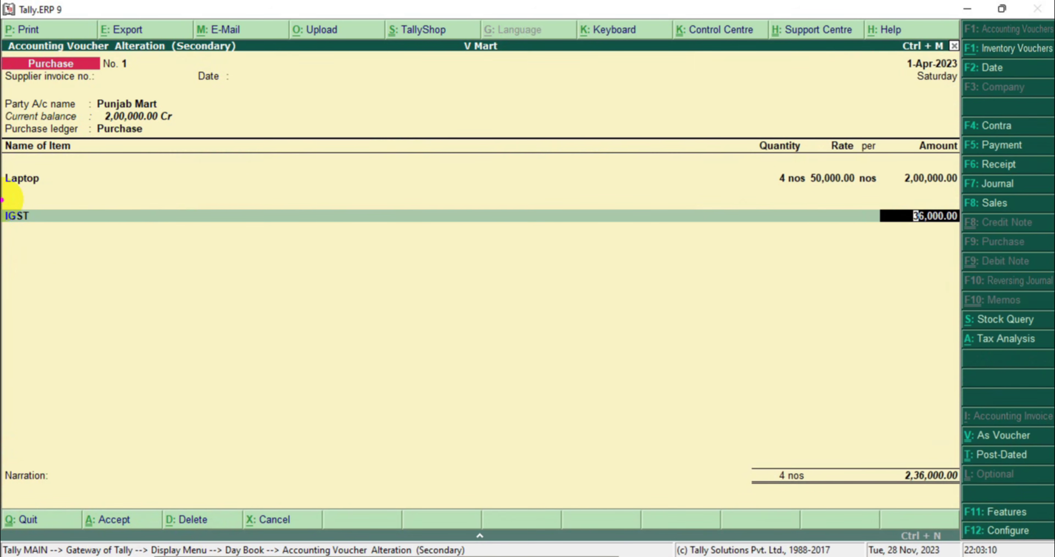
mouse_move(1, 200)
left_mouse_down()
mouse_move(59, 228)
mouse_move(968, 234)
left_mouse_up()
left_click_drag(890, 166, 969, 190)
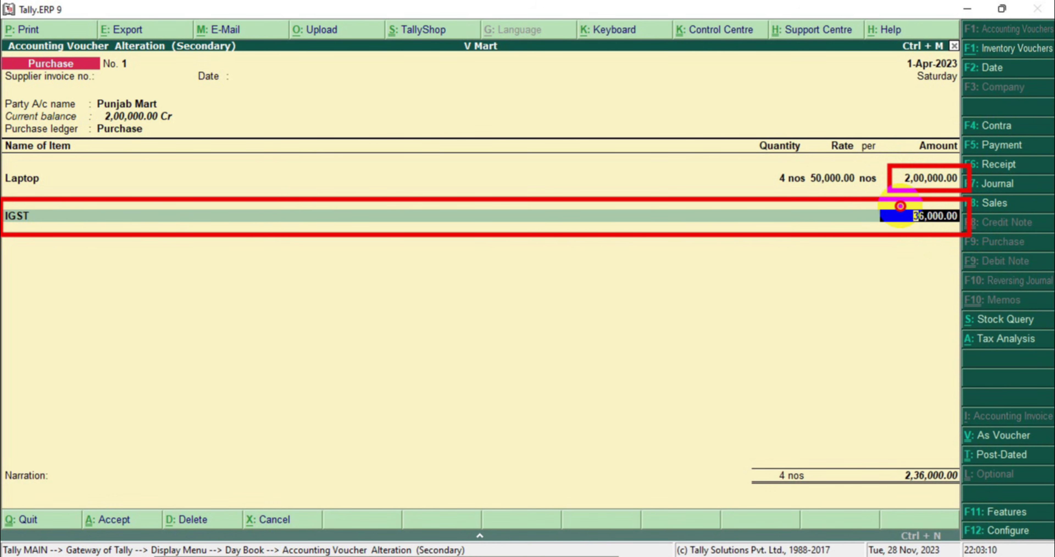
left_click_drag(899, 206, 965, 224)
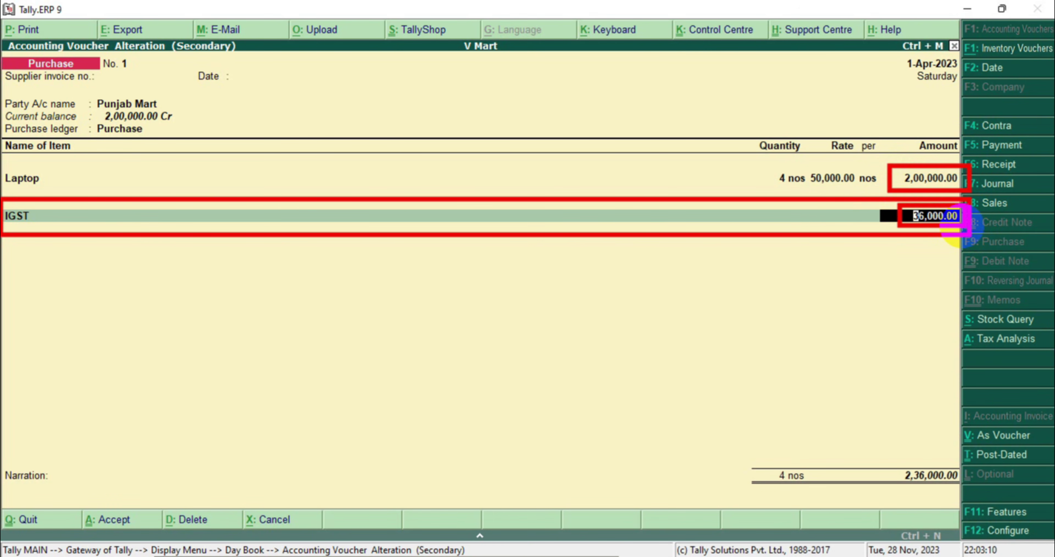